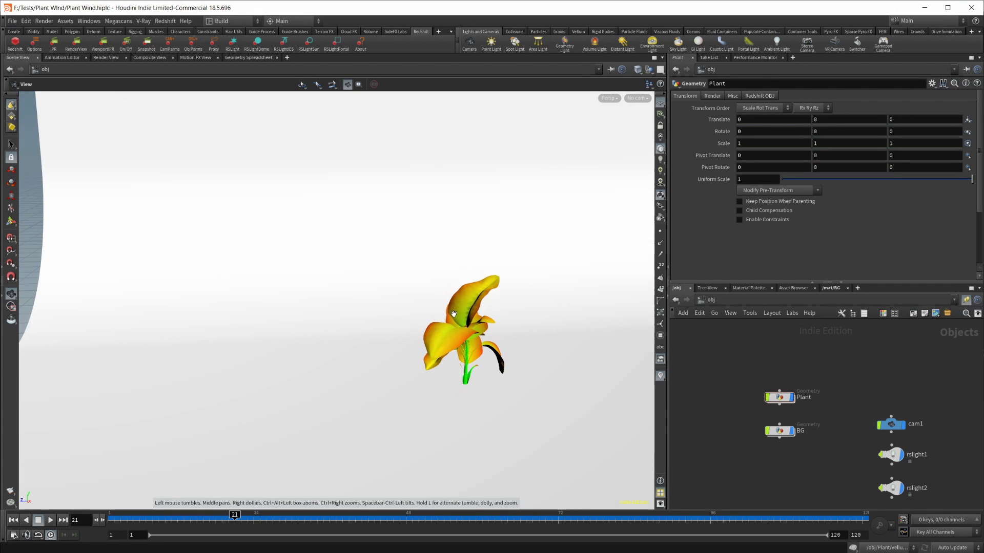
- Hide the BG object and open the Plant object's geometry network
{"action": "left_click", "coordinate": [792, 430]}
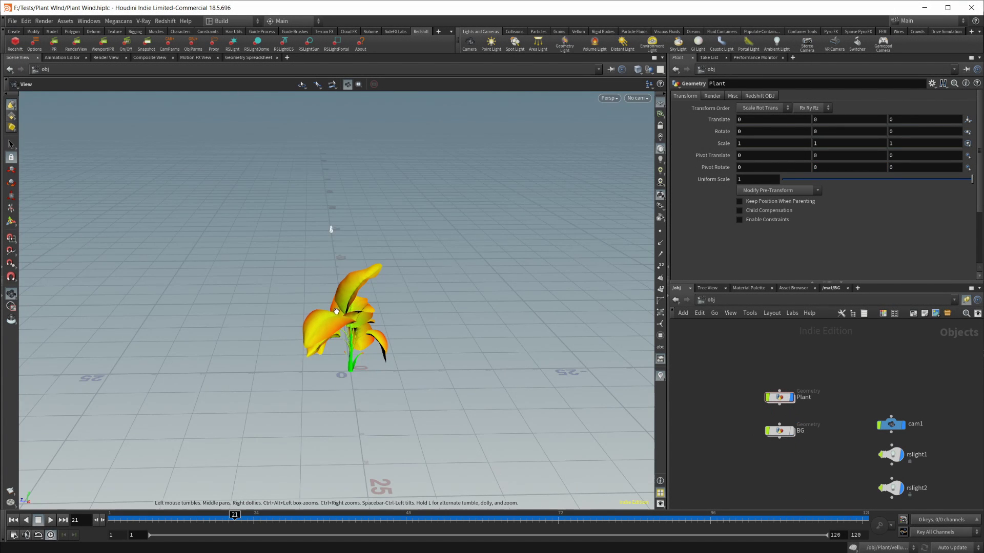
{"action": "double_click", "coordinate": [771, 398]}
{"action": "middle_click_drag", "start_coordinate": [868, 372], "coordinate": [874, 464]}
{"action": "middle_click_drag", "start_coordinate": [847, 346], "coordinate": [848, 375]}
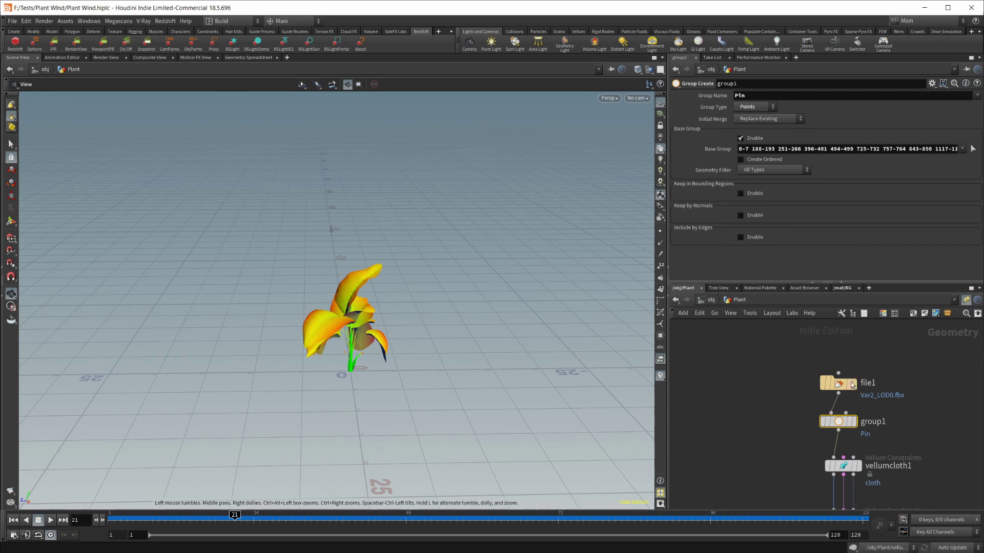
- Display the file1 node's output and frame the imported plant model in the viewport
{"action": "left_click", "coordinate": [852, 383]}
{"action": "key", "text": "f"}
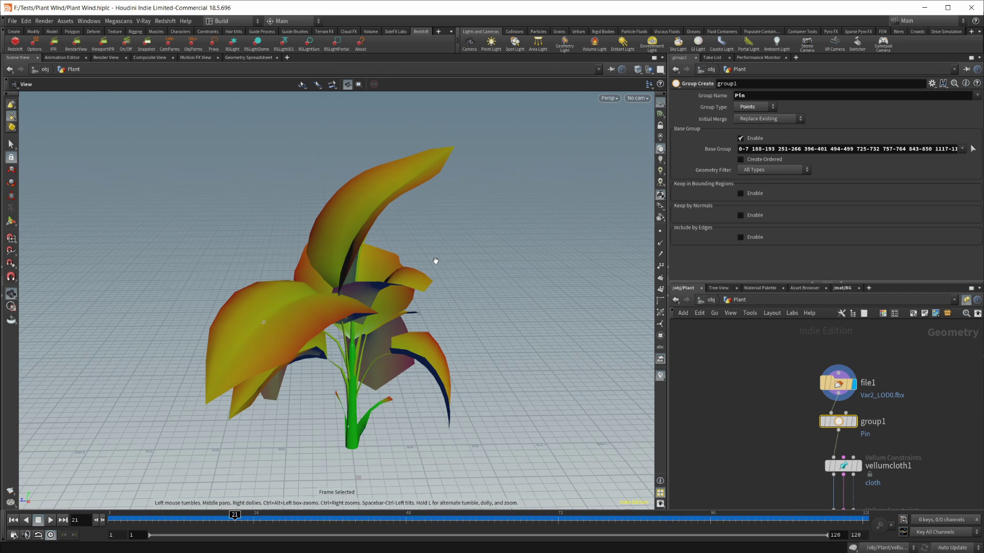
{"action": "scroll", "coordinate": [385, 367], "scroll_direction": "up", "scroll_amount": 4}
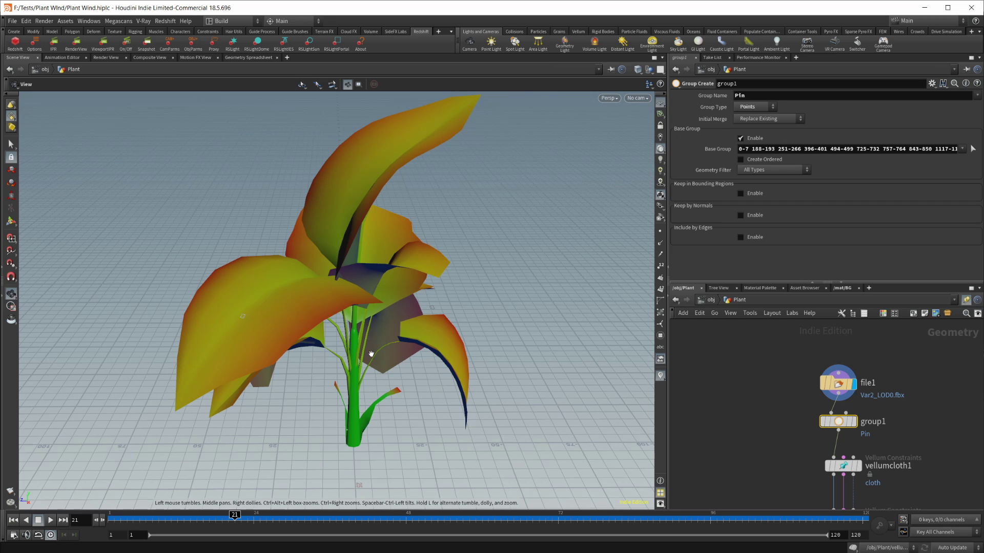
- Look over the plant network's whole node chain, from the file import down to the last node
{"action": "scroll", "coordinate": [791, 416], "scroll_direction": "down", "scroll_amount": 5}
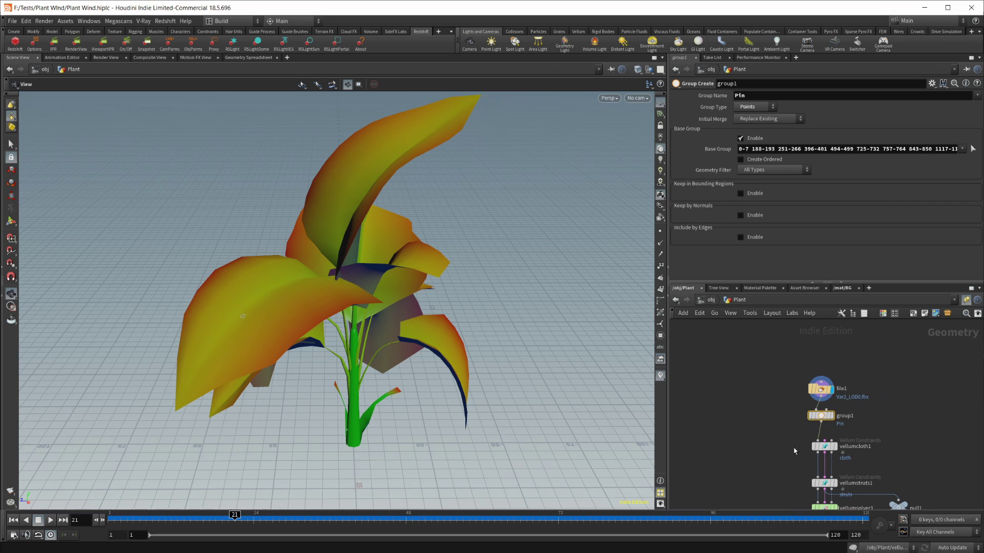
{"action": "left_click_drag", "start_coordinate": [772, 358], "coordinate": [861, 487]}
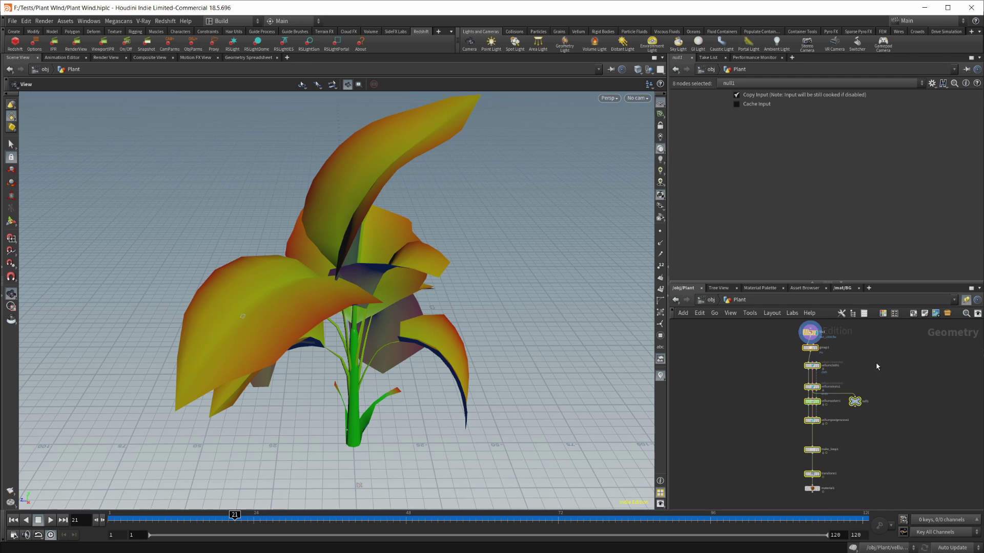
{"action": "left_click", "coordinate": [849, 387]}
- Display the group1 node's output and show its Pin point group parameters
{"action": "scroll", "coordinate": [850, 362], "scroll_direction": "up", "scroll_amount": 3}
{"action": "middle_click_drag", "start_coordinate": [832, 367], "coordinate": [866, 446]}
{"action": "scroll", "coordinate": [784, 389], "scroll_direction": "up", "scroll_amount": 3}
{"action": "mouse_move", "coordinate": [781, 388]}
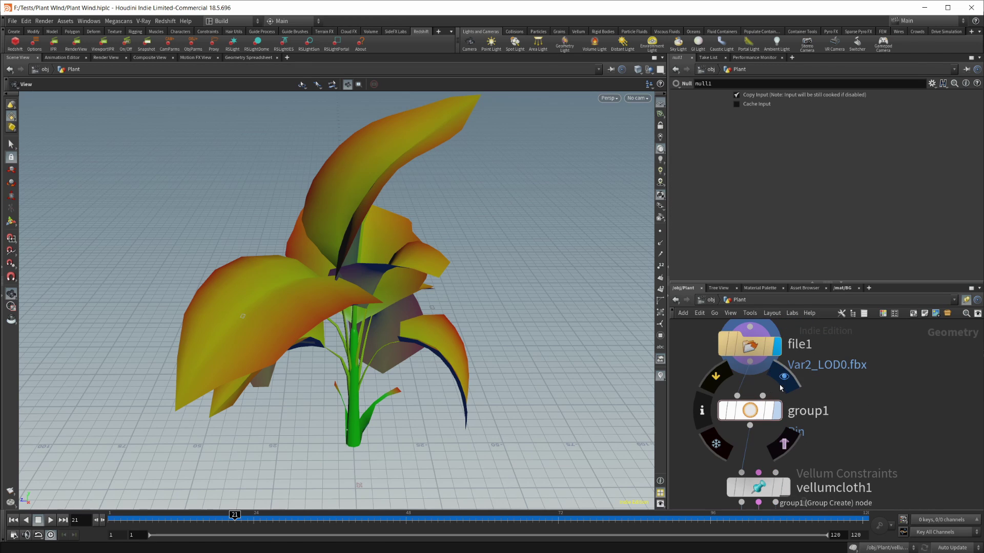
{"action": "left_click", "coordinate": [769, 410]}
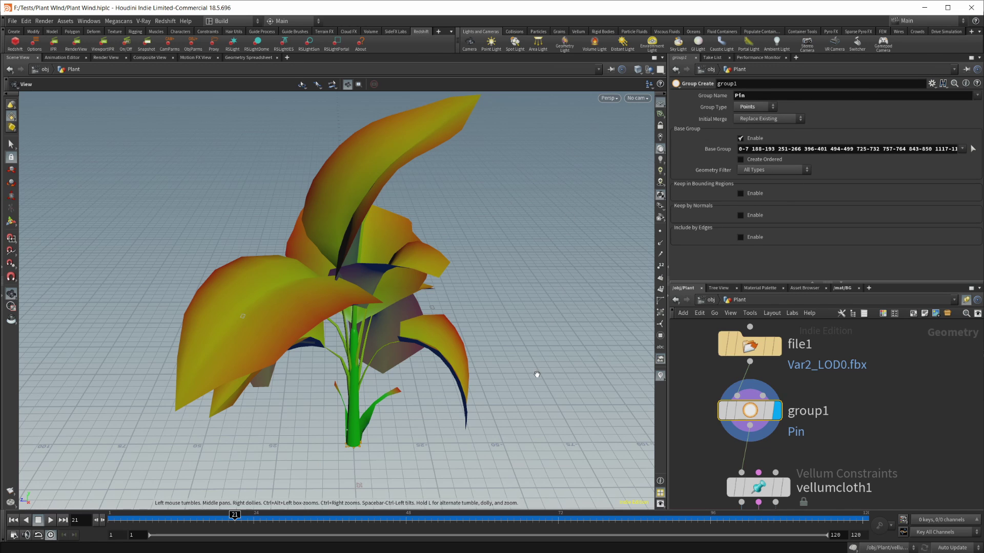
- Switch the viewport shading to Wireframe for a close view of the plant's stem base
{"action": "scroll", "coordinate": [428, 390], "scroll_direction": "up", "scroll_amount": 8}
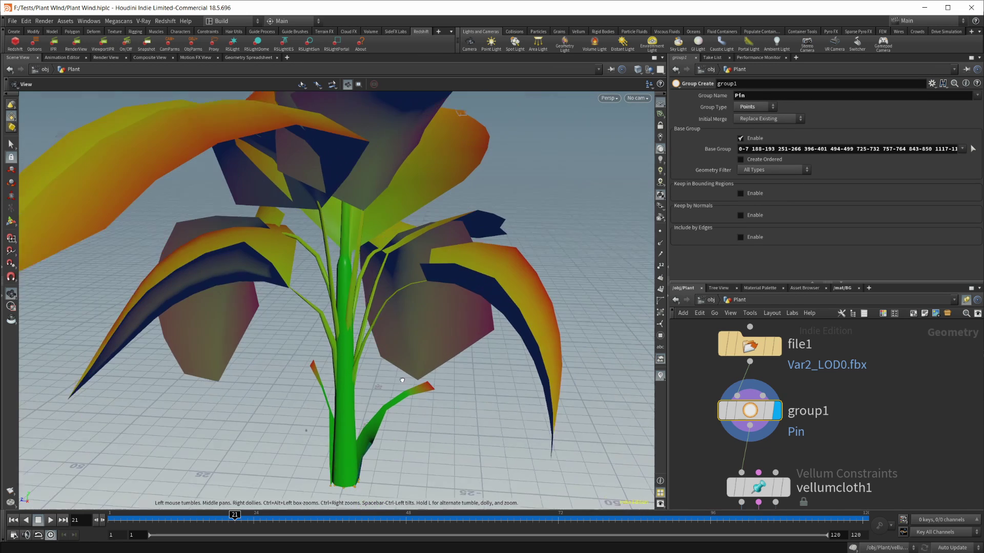
{"action": "scroll", "coordinate": [441, 392], "scroll_direction": "up", "scroll_amount": 6}
{"action": "scroll", "coordinate": [385, 318], "scroll_direction": "down", "scroll_amount": 4}
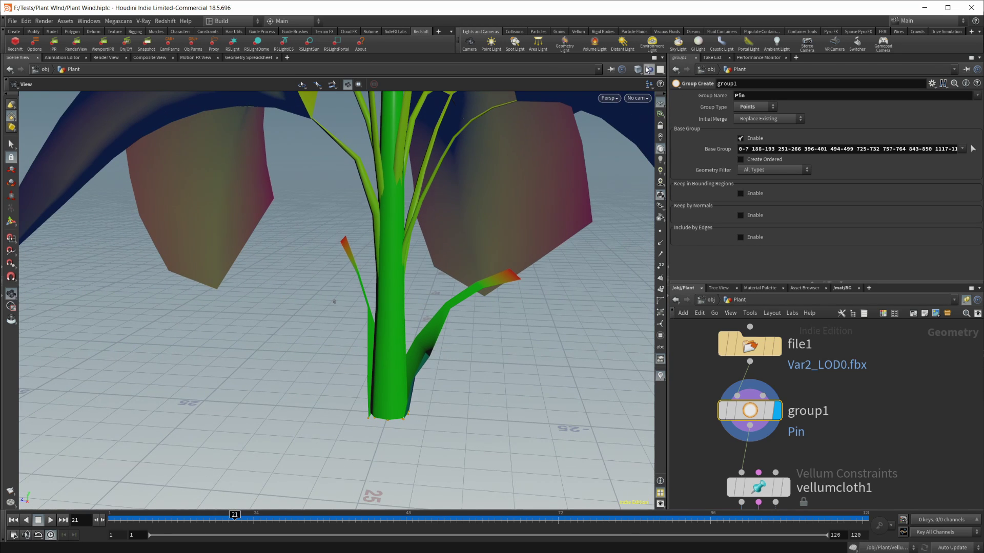
{"action": "left_click", "coordinate": [638, 70]}
{"action": "left_click", "coordinate": [658, 99]}
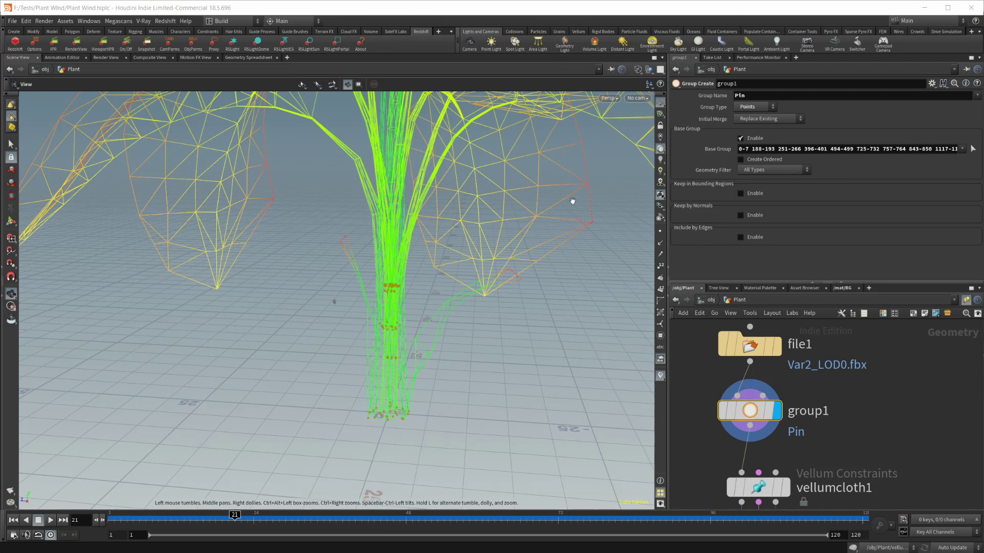
- Examine the Pin group's points at the base of the stem and around the inner stalks
{"action": "scroll", "coordinate": [397, 284], "scroll_direction": "down", "scroll_amount": 3}
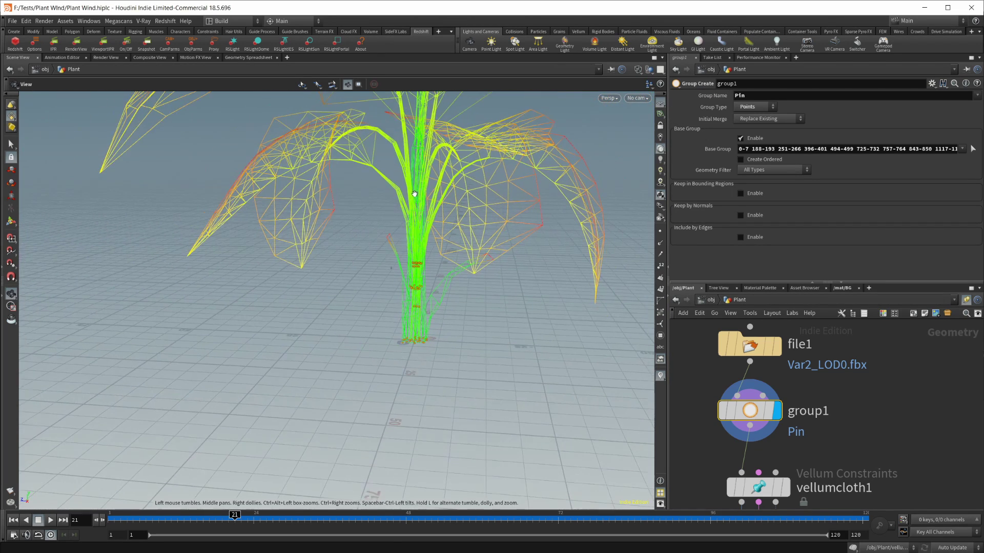
{"action": "scroll", "coordinate": [404, 283], "scroll_direction": "up", "scroll_amount": 4}
{"action": "scroll", "coordinate": [527, 297], "scroll_direction": "up", "scroll_amount": 4}
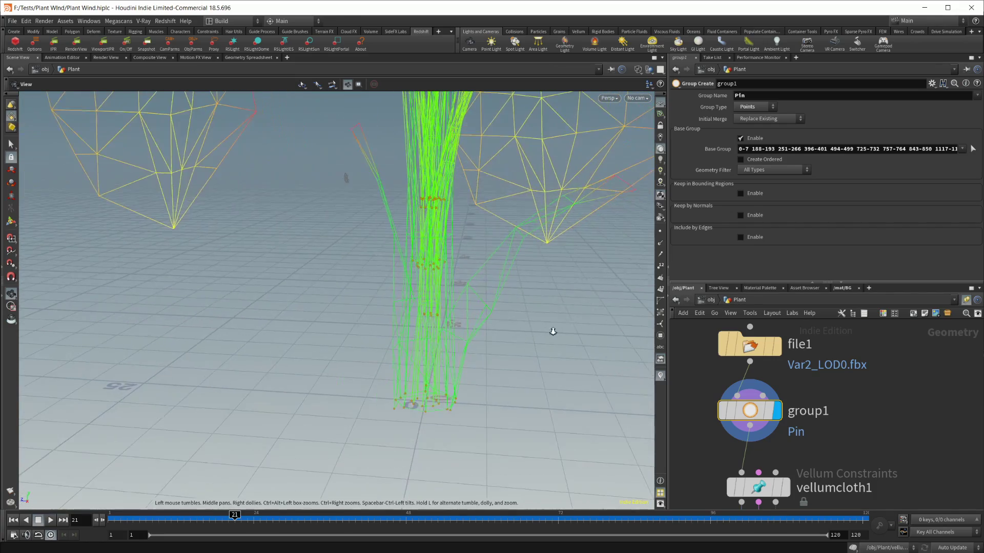
{"action": "left_click_drag", "start_coordinate": [444, 365], "coordinate": [479, 389]}
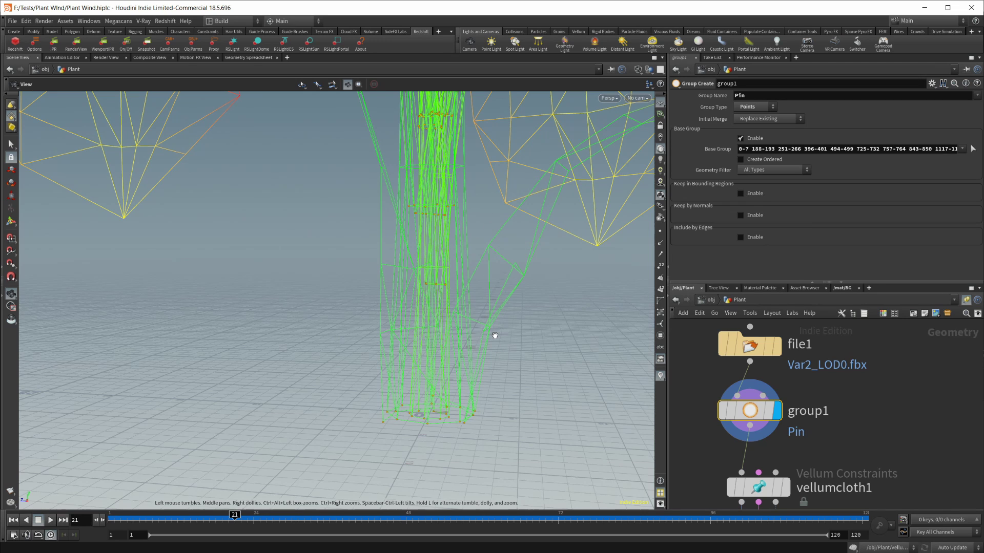
{"action": "left_click_drag", "start_coordinate": [235, 148], "coordinate": [343, 178]}
{"action": "left_click_drag", "start_coordinate": [389, 398], "coordinate": [374, 384]}
{"action": "left_click_drag", "start_coordinate": [445, 257], "coordinate": [415, 310]}
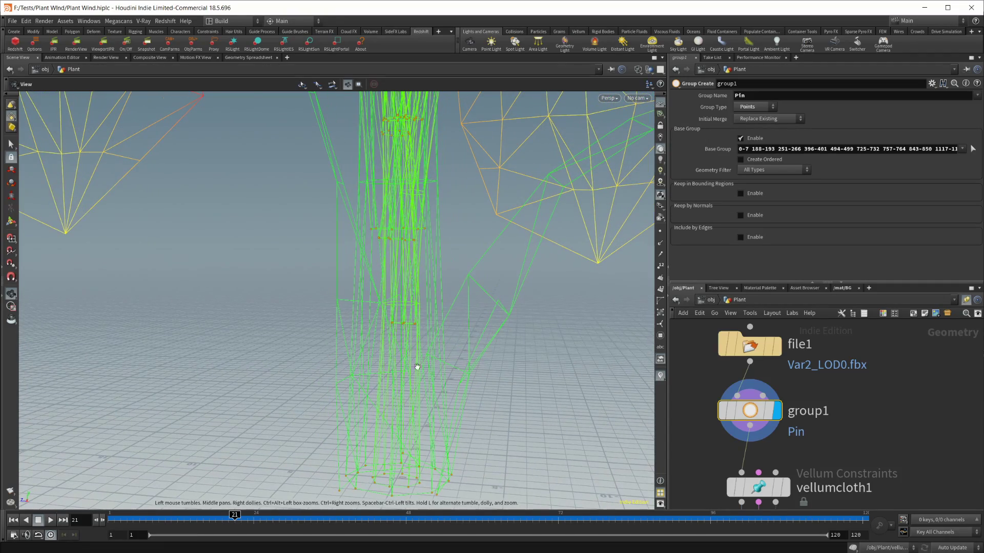
{"action": "left_click_drag", "start_coordinate": [406, 224], "coordinate": [468, 190]}
{"action": "left_click_drag", "start_coordinate": [472, 233], "coordinate": [297, 307]}
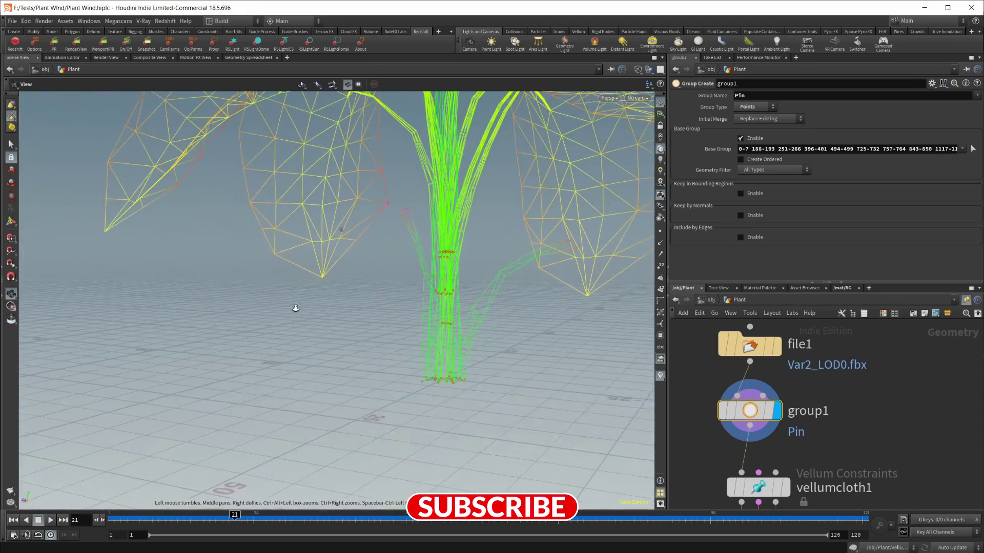
{"action": "left_click_drag", "start_coordinate": [468, 213], "coordinate": [452, 265]}
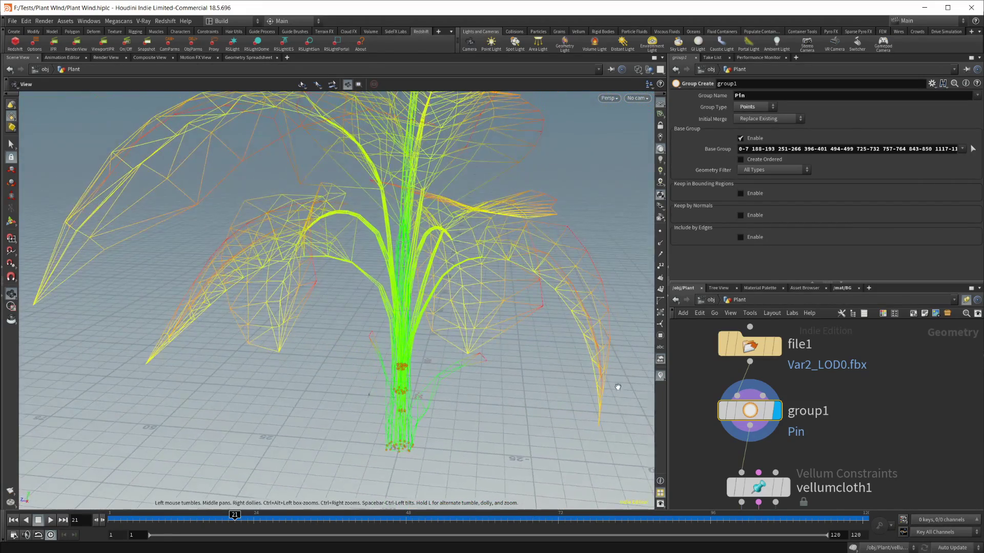
- Display the vellumcloth1 node's output and show its Vellum Constraints parameters
{"action": "middle_click_drag", "start_coordinate": [807, 452], "coordinate": [810, 398]}
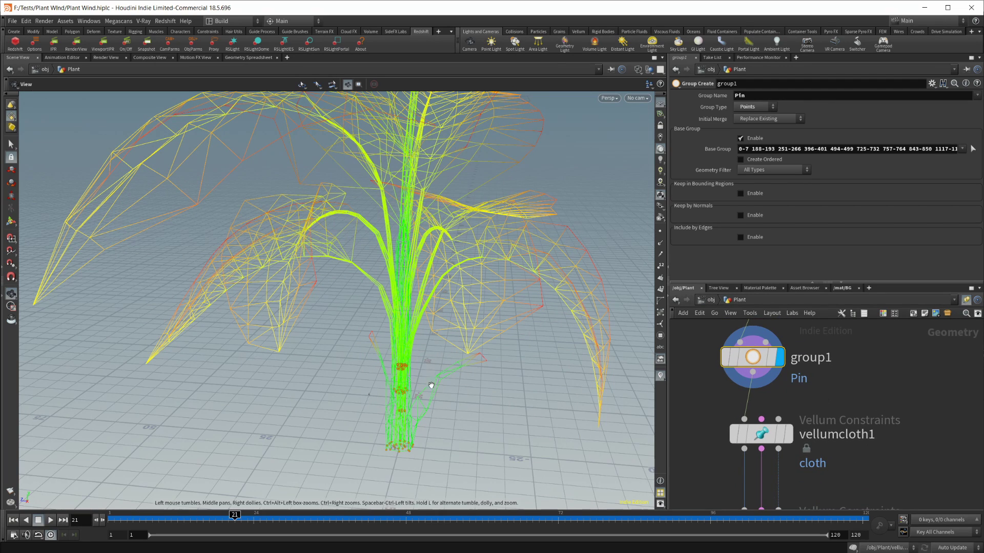
{"action": "middle_click_drag", "start_coordinate": [755, 470], "coordinate": [740, 443]}
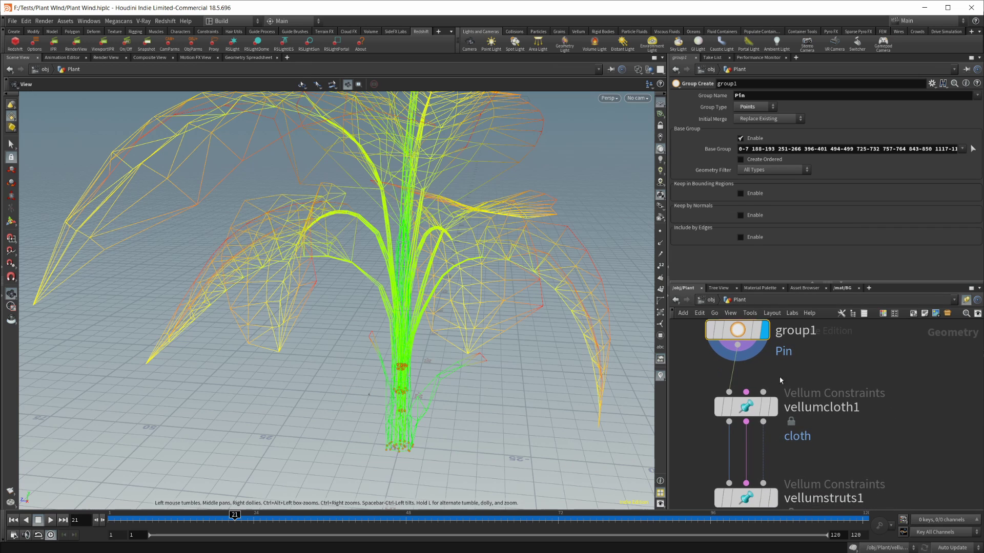
{"action": "left_click", "coordinate": [775, 388]}
{"action": "left_click", "coordinate": [745, 407]}
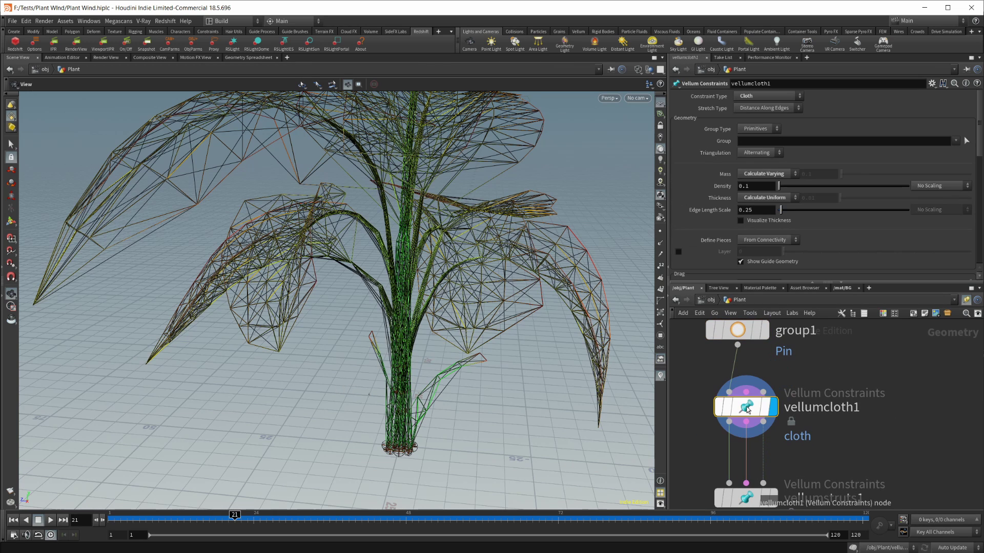
- Set the viewport shading to Smooth Wire Shaded and bring the whole plant into view
{"action": "left_click", "coordinate": [643, 72]}
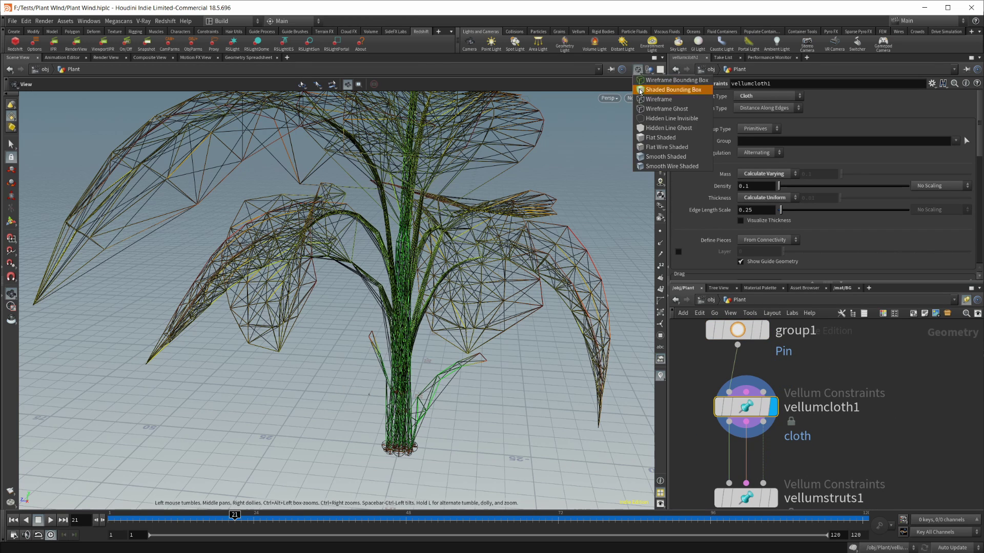
{"action": "left_click", "coordinate": [690, 162]}
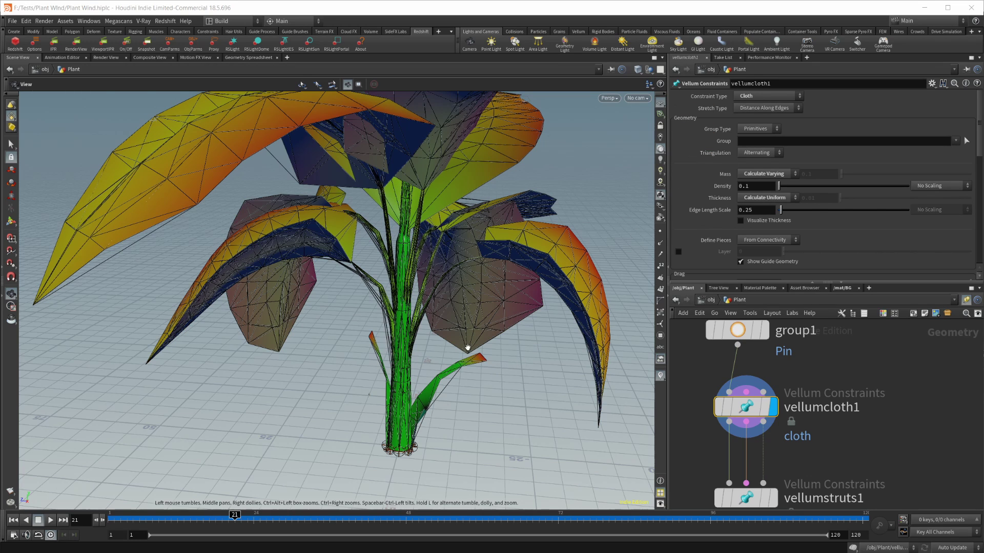
{"action": "left_click_drag", "start_coordinate": [520, 317], "coordinate": [476, 308]}
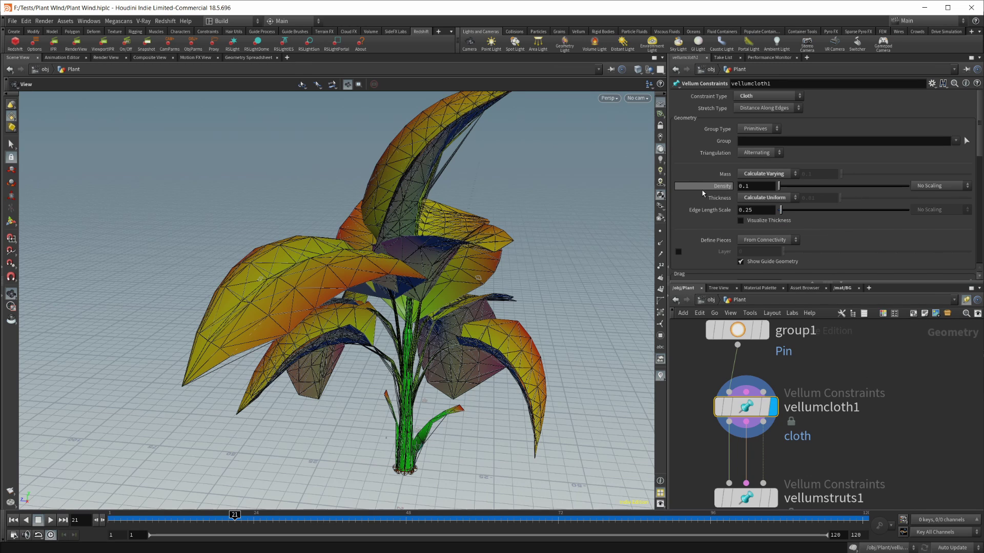
- Review the Drag, Pin to Animation, Stretch and Bend settings of the vellumcloth1 node
{"action": "scroll", "coordinate": [715, 192], "scroll_direction": "down", "scroll_amount": 6}
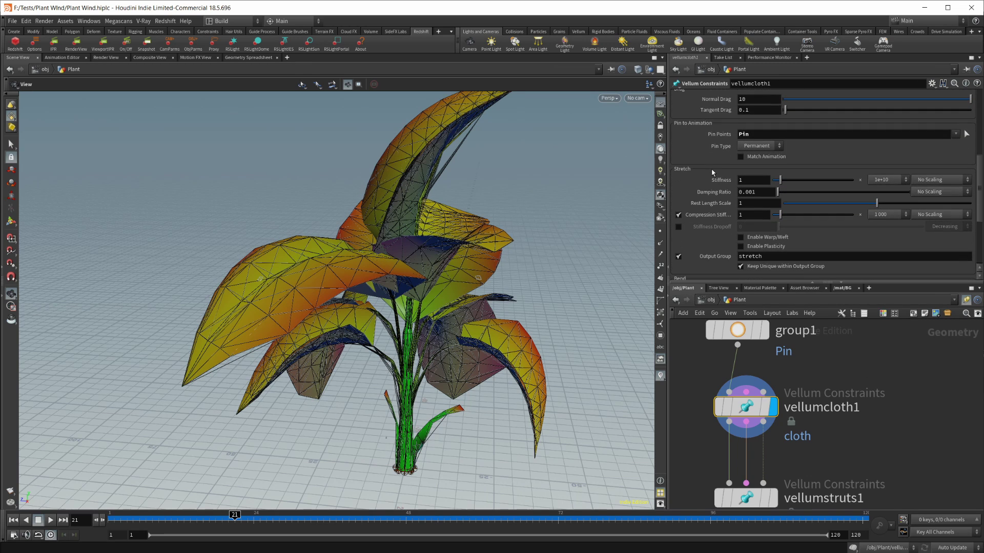
{"action": "scroll", "coordinate": [706, 168], "scroll_direction": "up", "scroll_amount": 1}
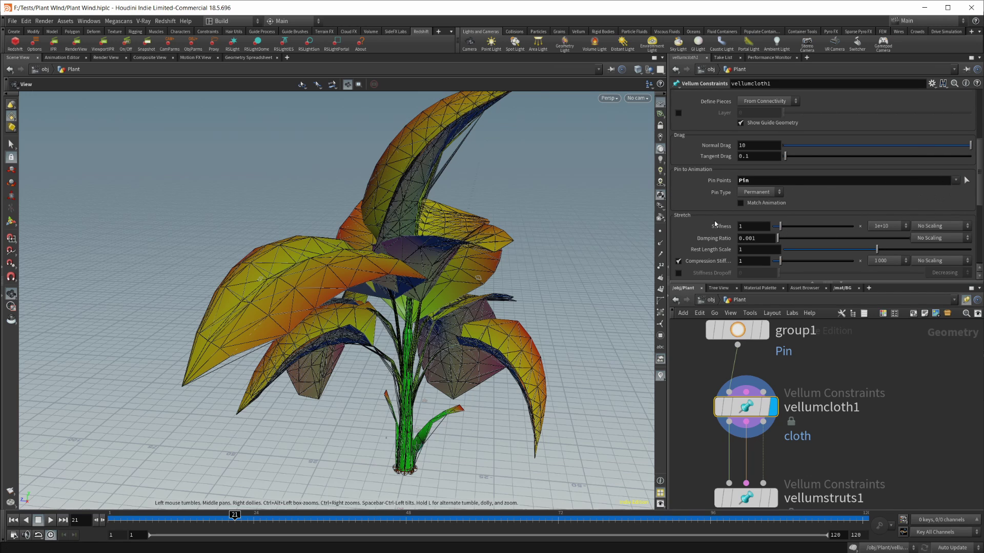
{"action": "scroll", "coordinate": [713, 223], "scroll_direction": "down", "scroll_amount": 3}
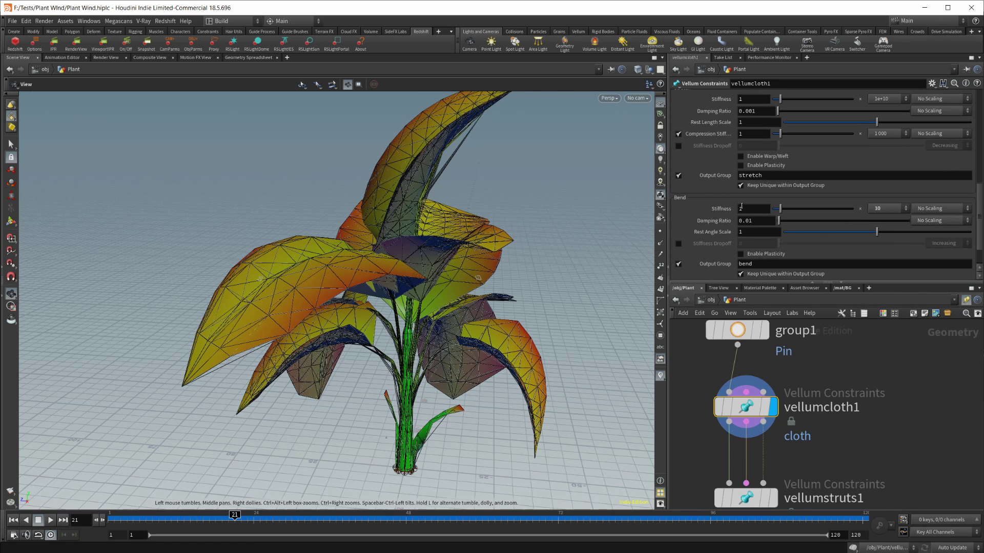
{"action": "scroll", "coordinate": [739, 207], "scroll_direction": "up", "scroll_amount": 1}
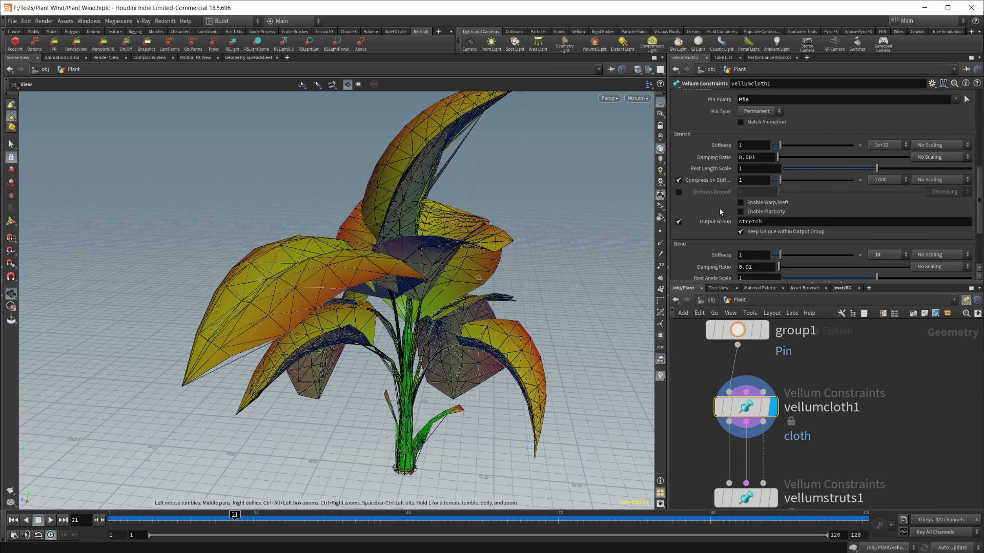
{"action": "scroll", "coordinate": [738, 197], "scroll_direction": "down", "scroll_amount": 2}
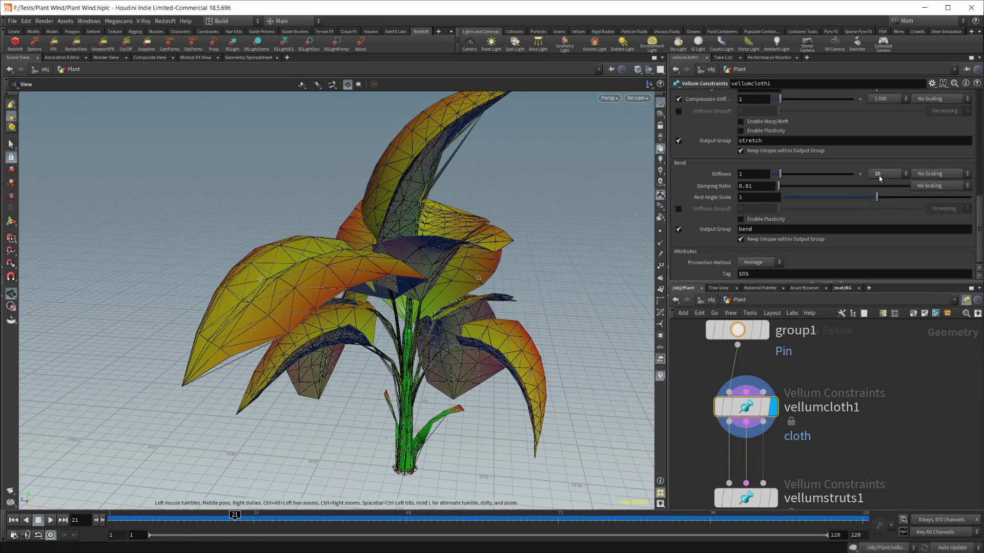
{"action": "scroll", "coordinate": [874, 180], "scroll_direction": "up", "scroll_amount": 1}
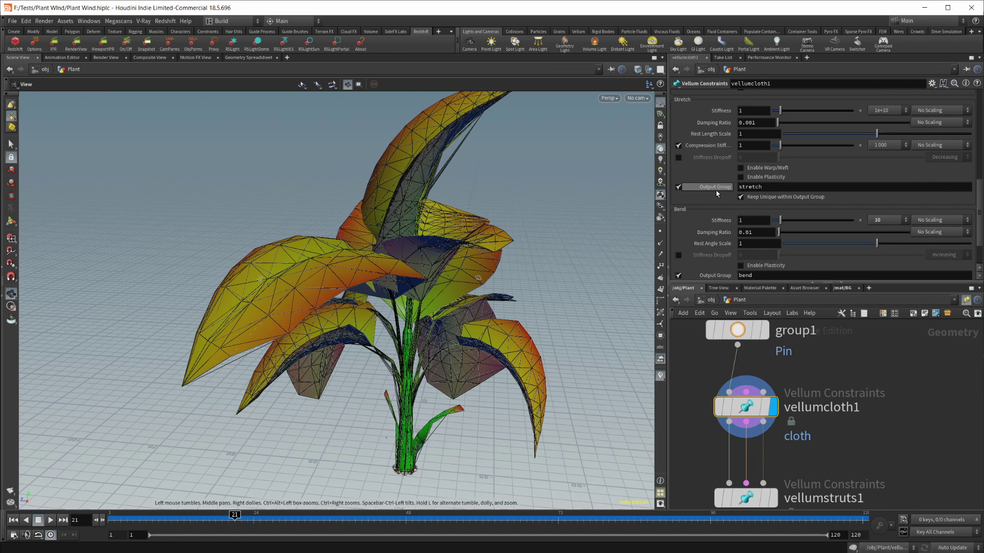
- Check the available multipliers for the Stretch and Bend stiffness of vellumcloth1 without choosing a different one
{"action": "left_click", "coordinate": [880, 110]}
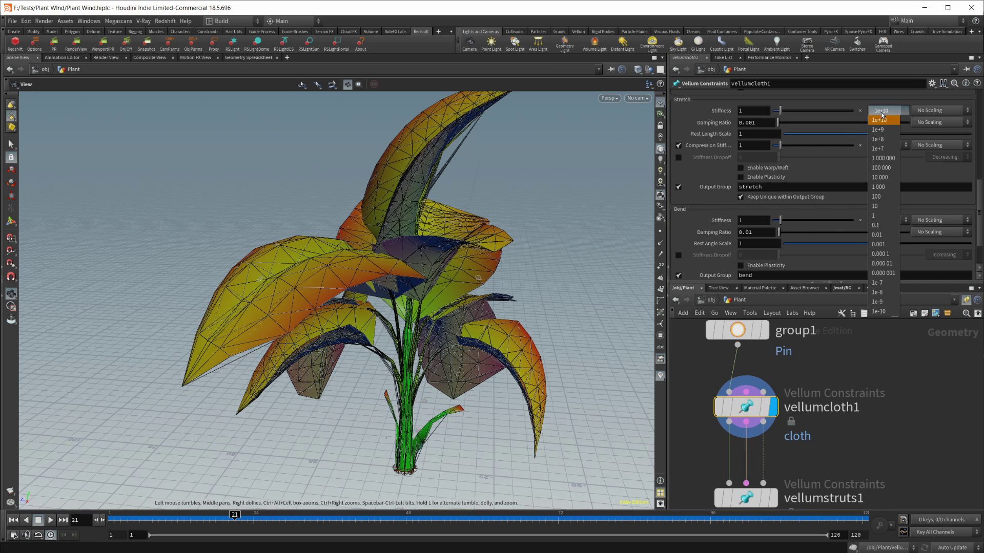
{"action": "left_click", "coordinate": [880, 110]}
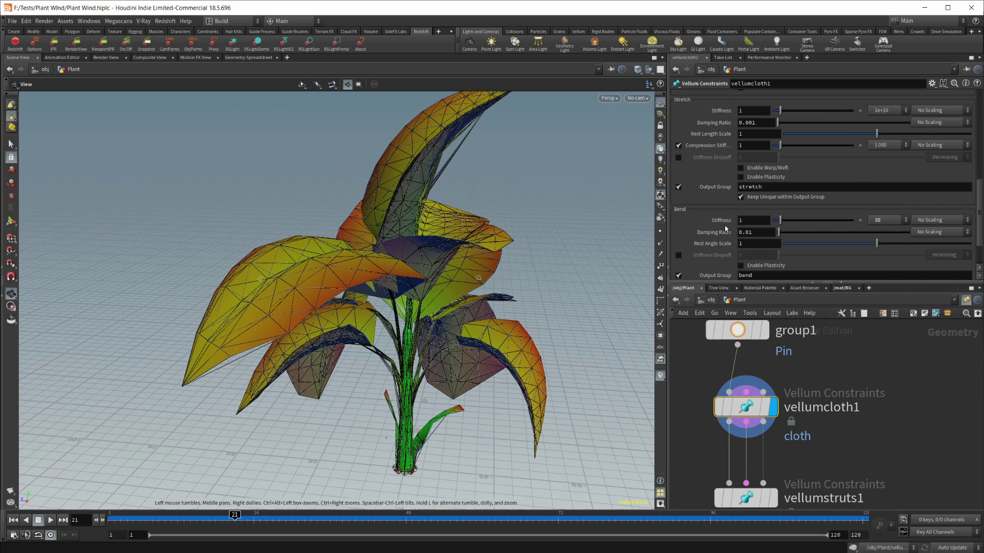
{"action": "scroll", "coordinate": [725, 229], "scroll_direction": "down", "scroll_amount": 2}
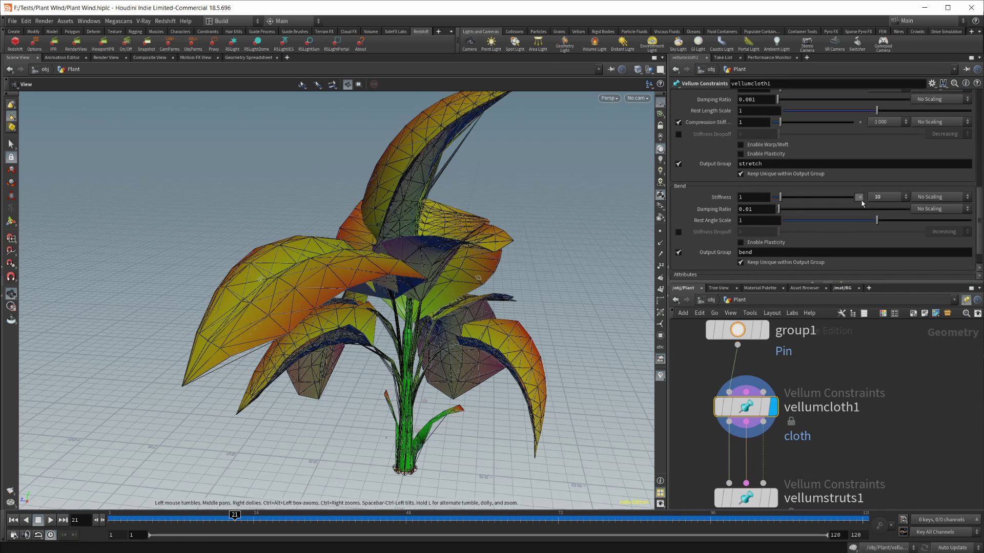
{"action": "left_click", "coordinate": [905, 197]}
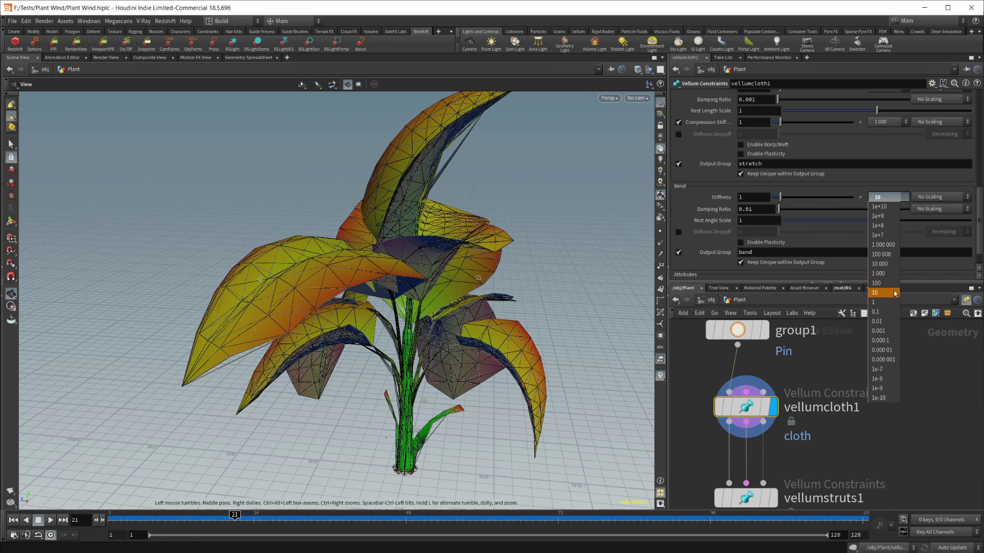
{"action": "left_click", "coordinate": [908, 192]}
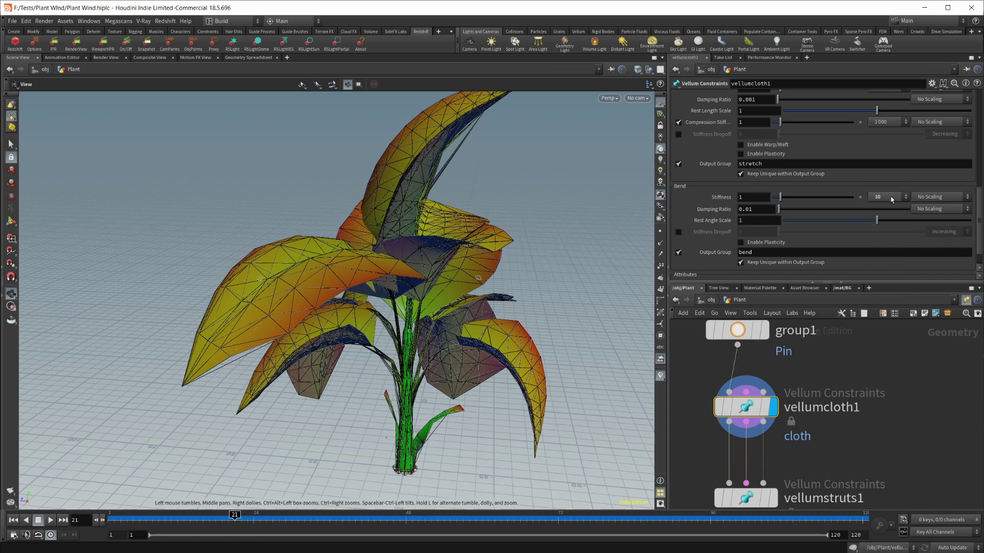
{"action": "scroll", "coordinate": [733, 259], "scroll_direction": "down", "scroll_amount": 1}
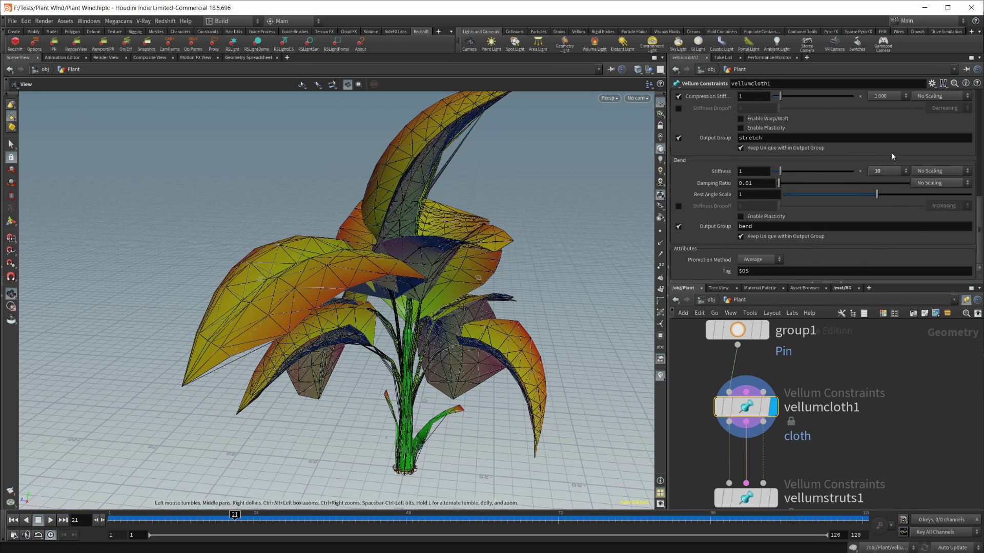
- Display the vellumstruts1 node's output and review its Target Geometry, Strut Search and Stretch settings
{"action": "scroll", "coordinate": [858, 384], "scroll_direction": "down", "scroll_amount": 2}
{"action": "left_click", "coordinate": [767, 393]}
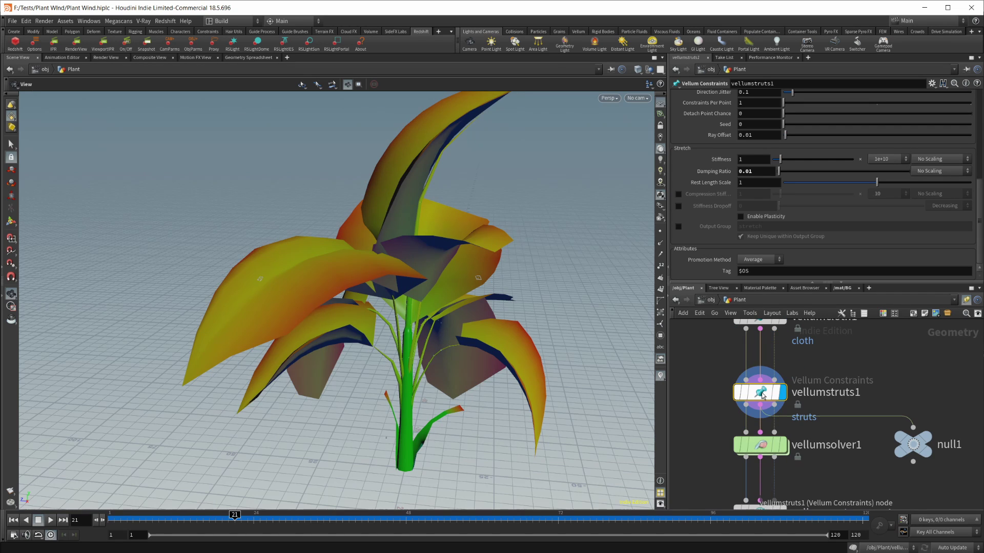
{"action": "scroll", "coordinate": [716, 227], "scroll_direction": "up", "scroll_amount": 6}
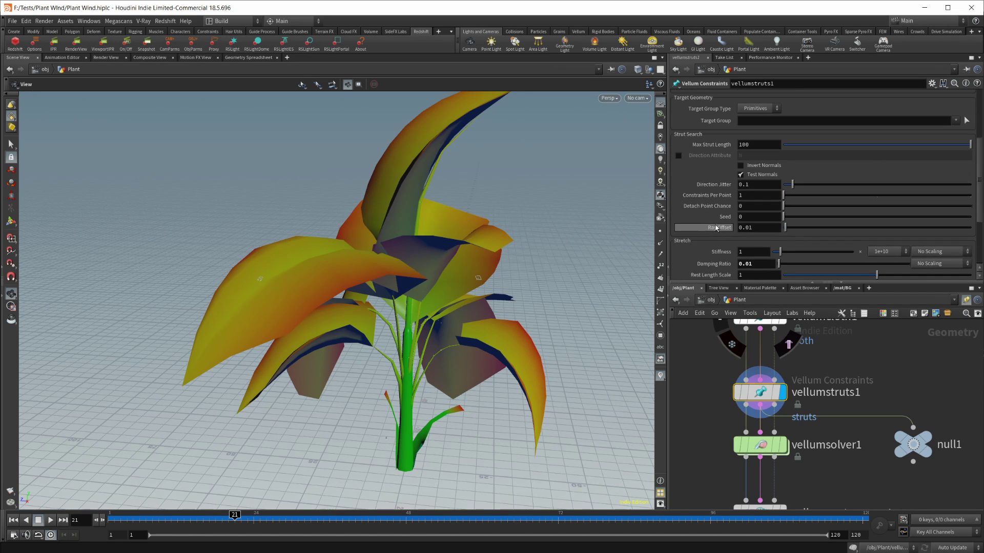
{"action": "scroll", "coordinate": [717, 228], "scroll_direction": "down", "scroll_amount": 1}
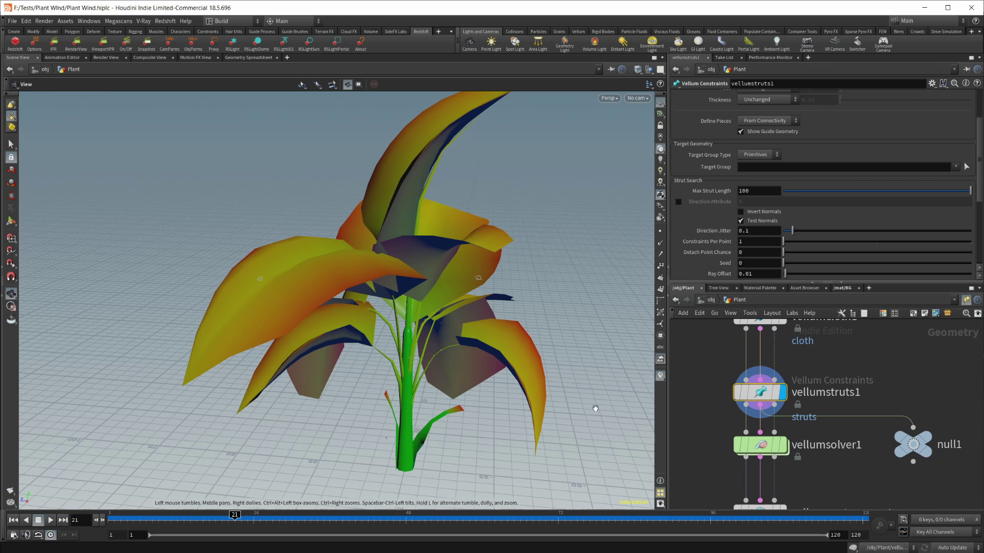
{"action": "middle_click_drag", "start_coordinate": [820, 358], "coordinate": [781, 371]}
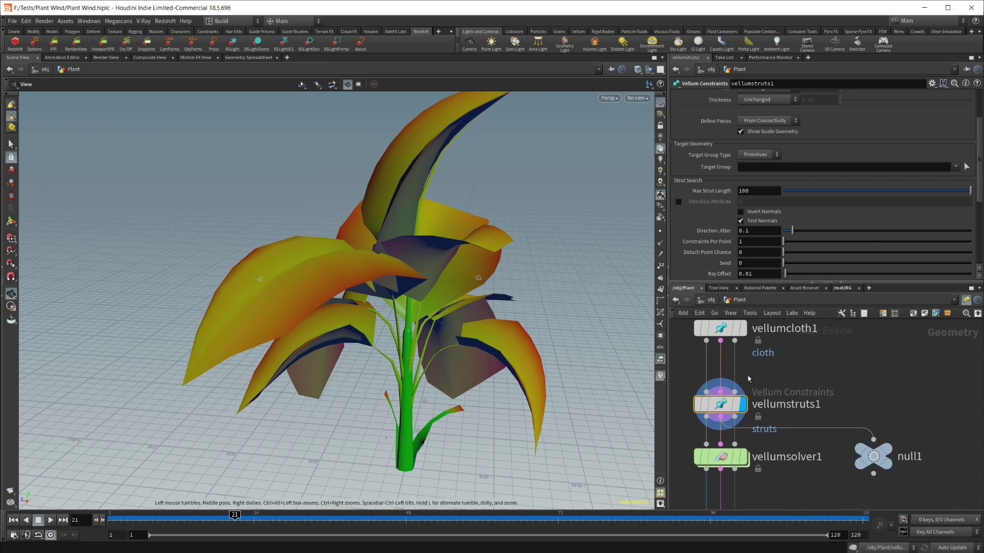
{"action": "scroll", "coordinate": [715, 141], "scroll_direction": "up", "scroll_amount": 3}
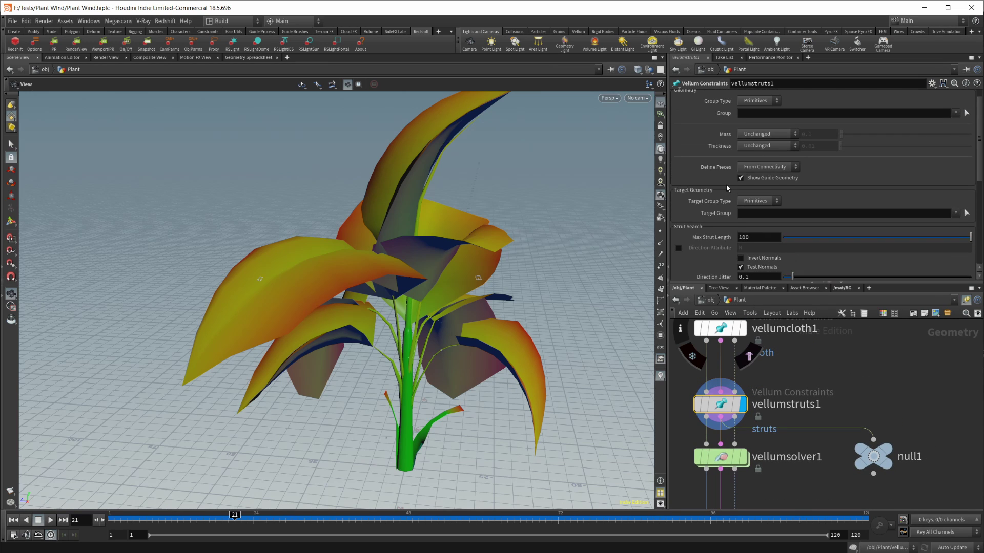
{"action": "scroll", "coordinate": [714, 140], "scroll_direction": "down", "scroll_amount": 9}
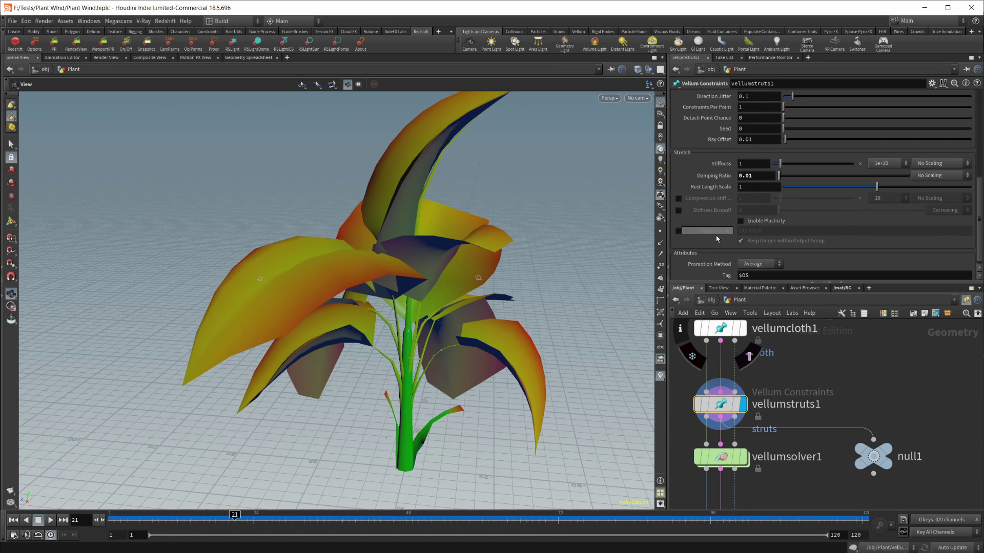
{"action": "scroll", "coordinate": [717, 246], "scroll_direction": "down", "scroll_amount": 1}
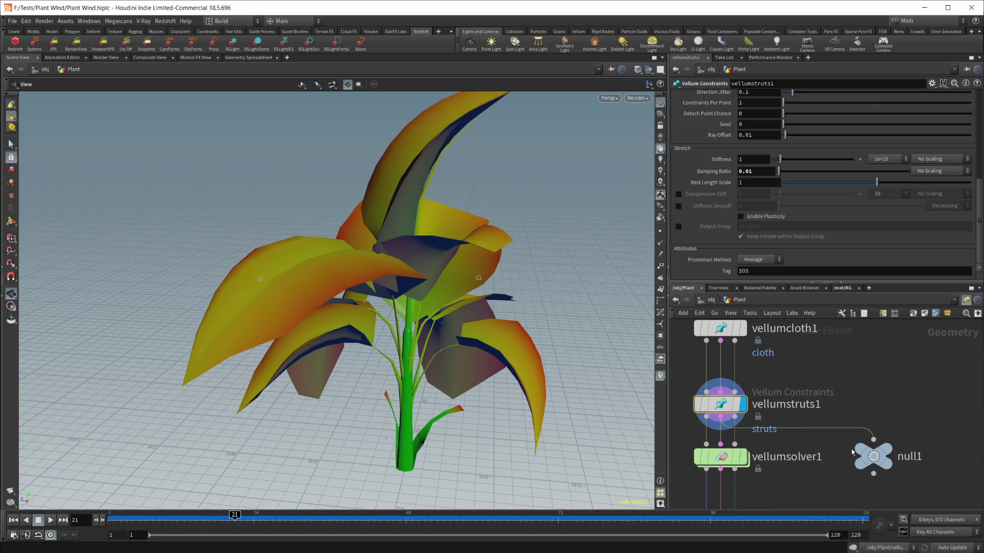
- Display null1's output and examine the plant's constraint lines from several angles, including the struts inside the stems
{"action": "left_click", "coordinate": [873, 456]}
{"action": "key", "text": "r"}
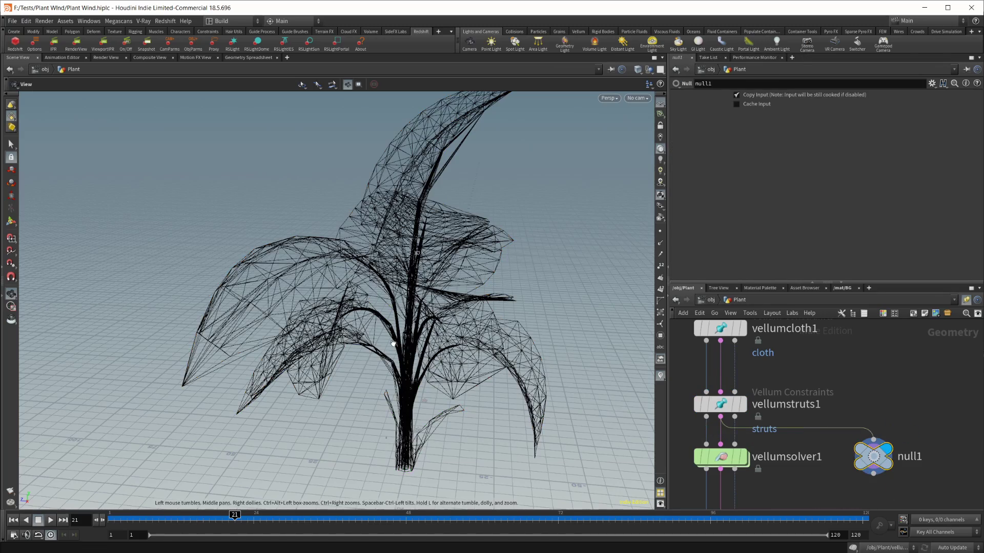
{"action": "left_click_drag", "start_coordinate": [393, 343], "coordinate": [441, 327]}
{"action": "scroll", "coordinate": [441, 327], "scroll_direction": "up", "scroll_amount": 3}
{"action": "scroll", "coordinate": [506, 350], "scroll_direction": "up", "scroll_amount": 3}
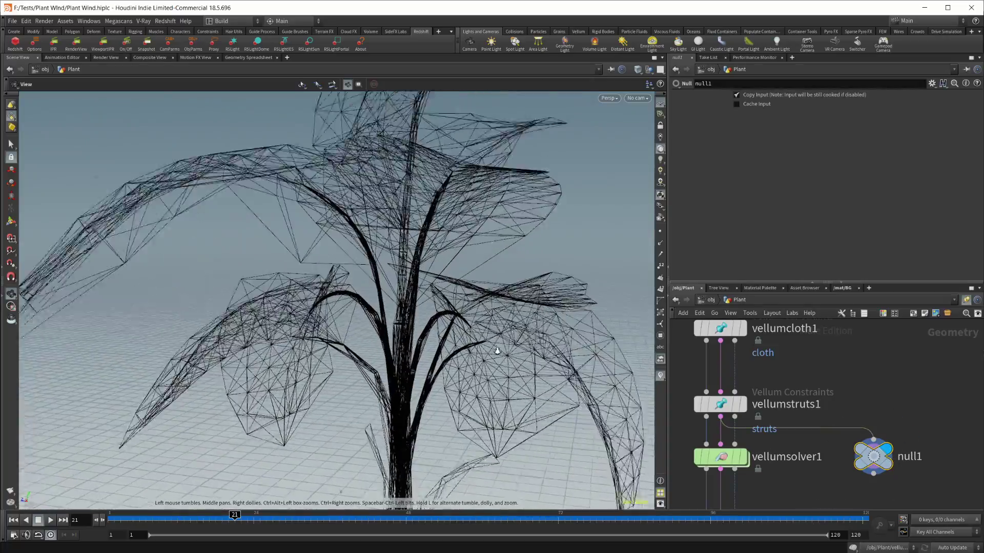
{"action": "left_click_drag", "start_coordinate": [506, 350], "coordinate": [424, 324]}
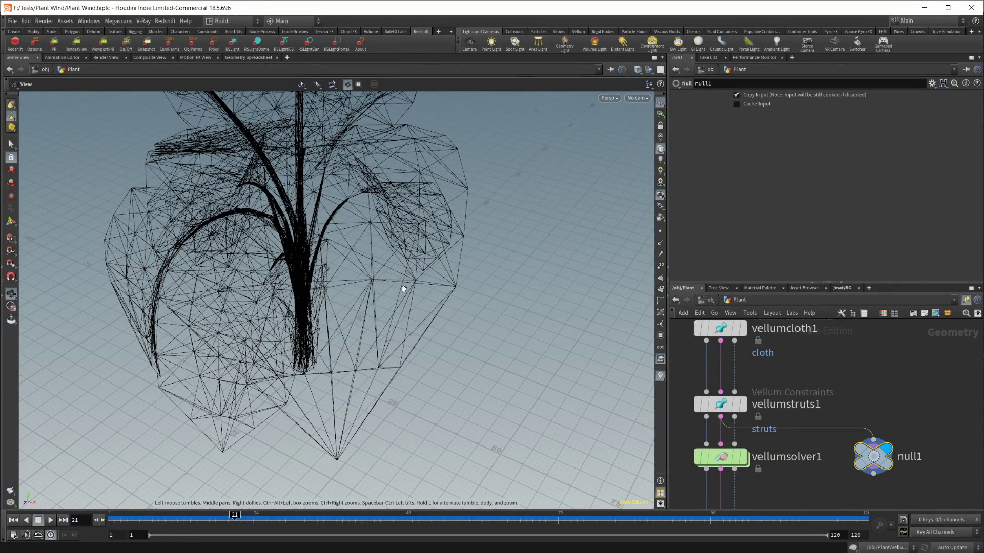
{"action": "left_click_drag", "start_coordinate": [343, 380], "coordinate": [460, 210]}
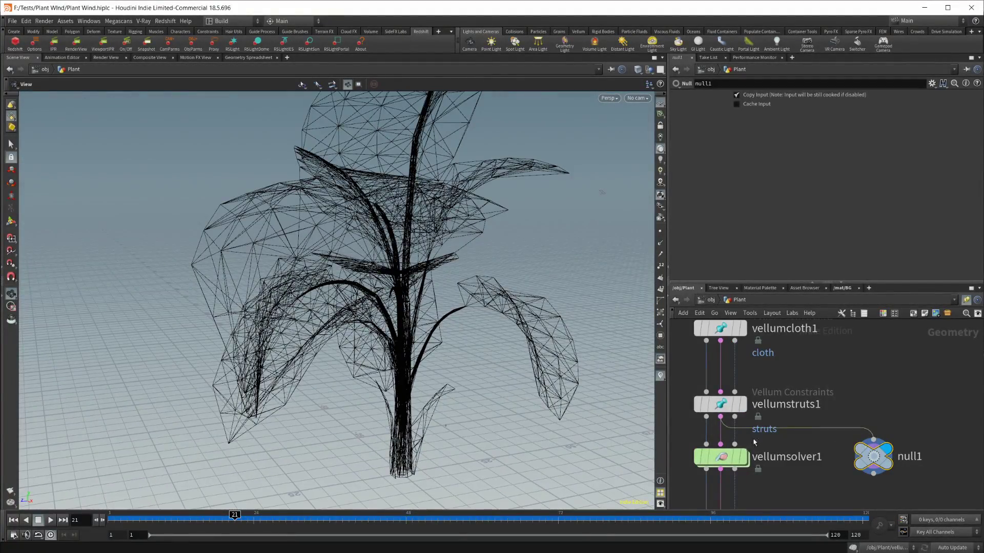
- Display the vellumsolver1 node's output and review its Advanced and Forces settings
{"action": "left_click", "coordinate": [730, 459]}
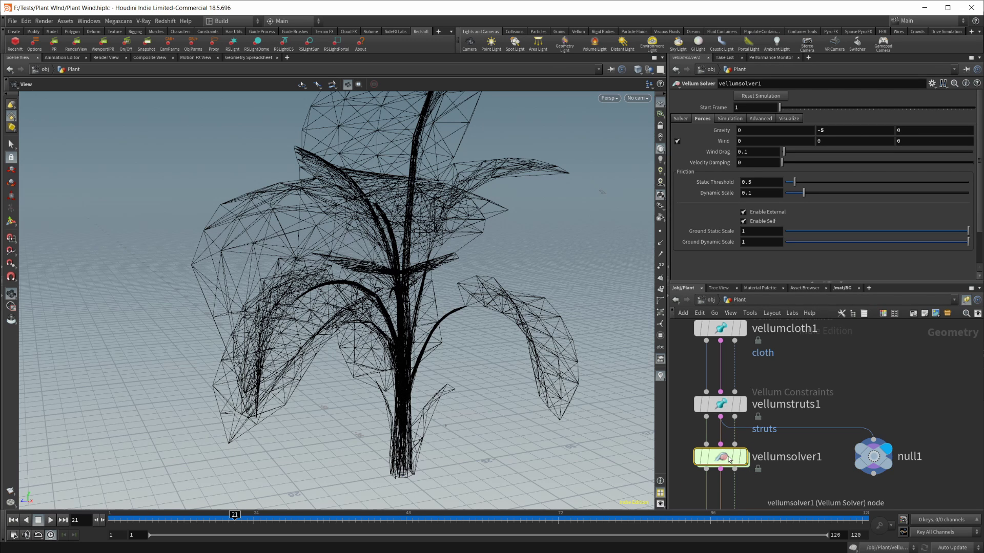
{"action": "left_click", "coordinate": [743, 457]}
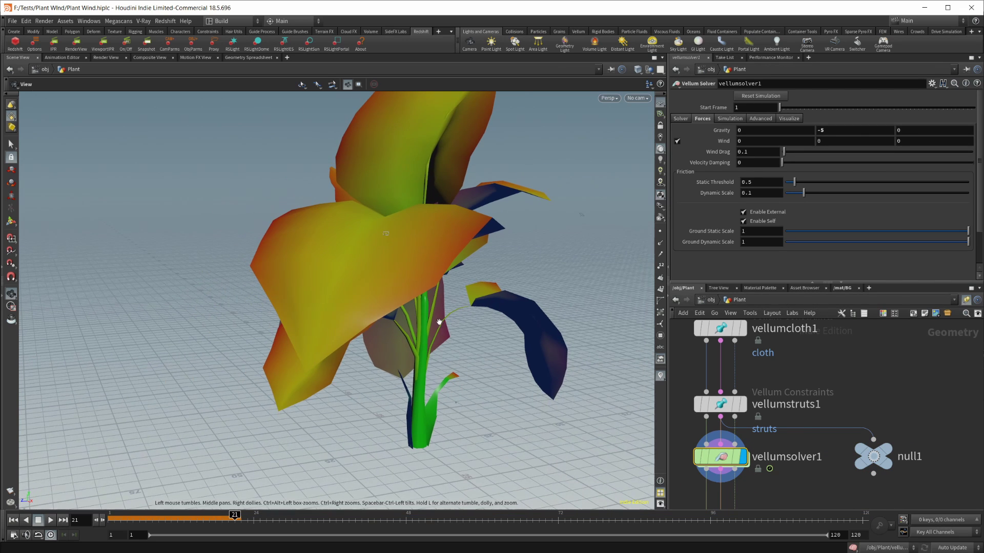
{"action": "mouse_move", "coordinate": [439, 322]}
{"action": "left_mouse_down"}
{"action": "mouse_move", "coordinate": [479, 316]}
{"action": "mouse_move", "coordinate": [430, 309]}
{"action": "left_mouse_up"}
{"action": "left_click", "coordinate": [758, 118]}
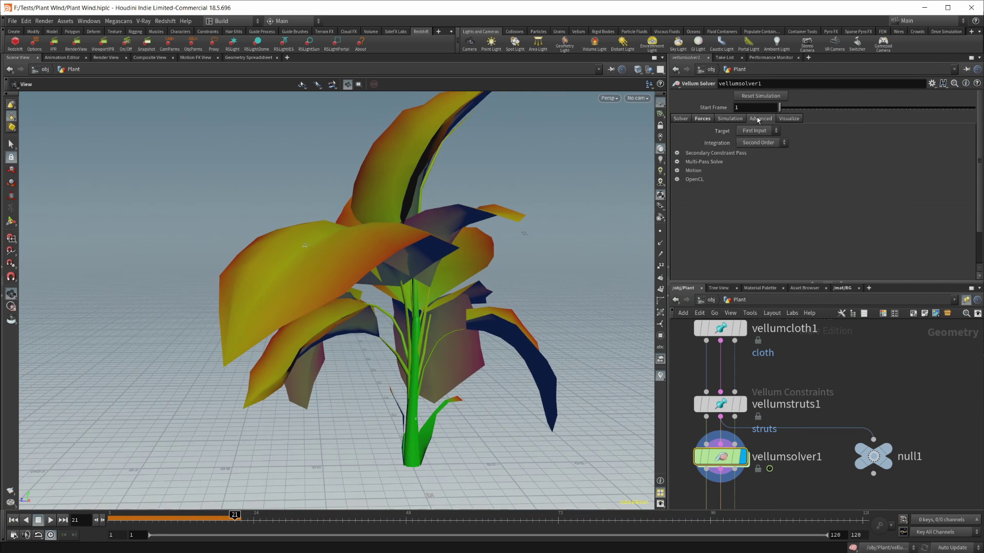
{"action": "left_click", "coordinate": [703, 118]}
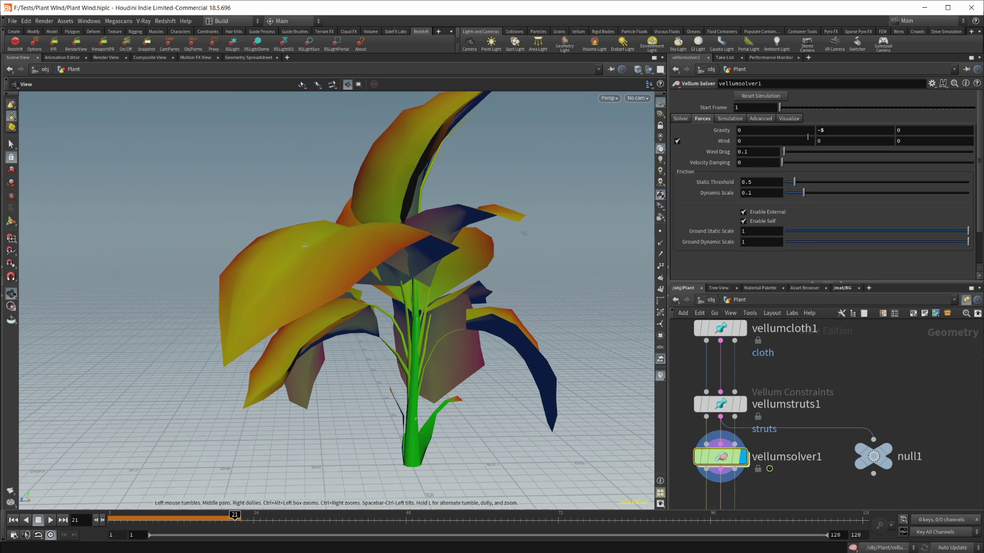
{"action": "left_click_drag", "start_coordinate": [438, 310], "coordinate": [358, 312]}
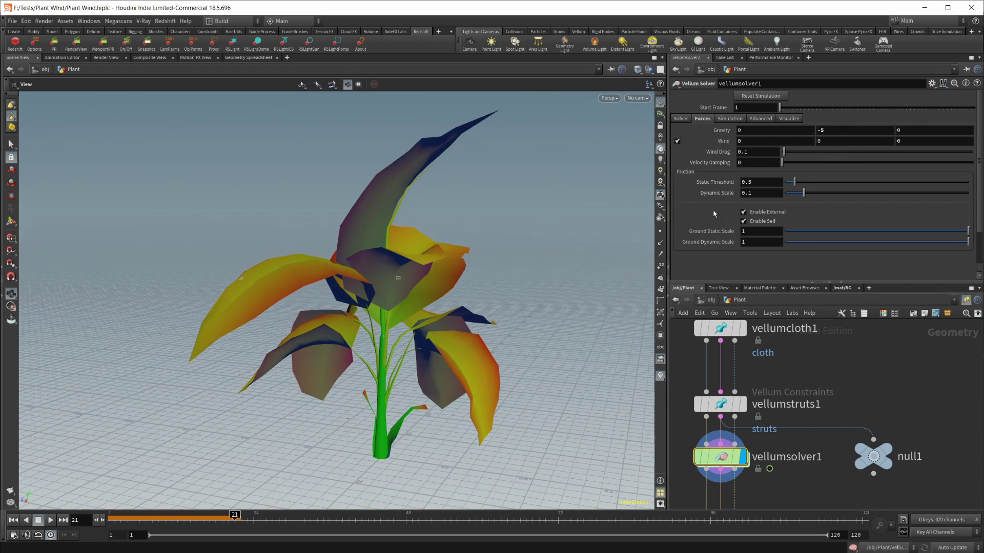
- Recheck the vellumstruts1 settings, then the gravity, wind and friction settings of vellumsolver1
{"action": "left_click", "coordinate": [730, 409]}
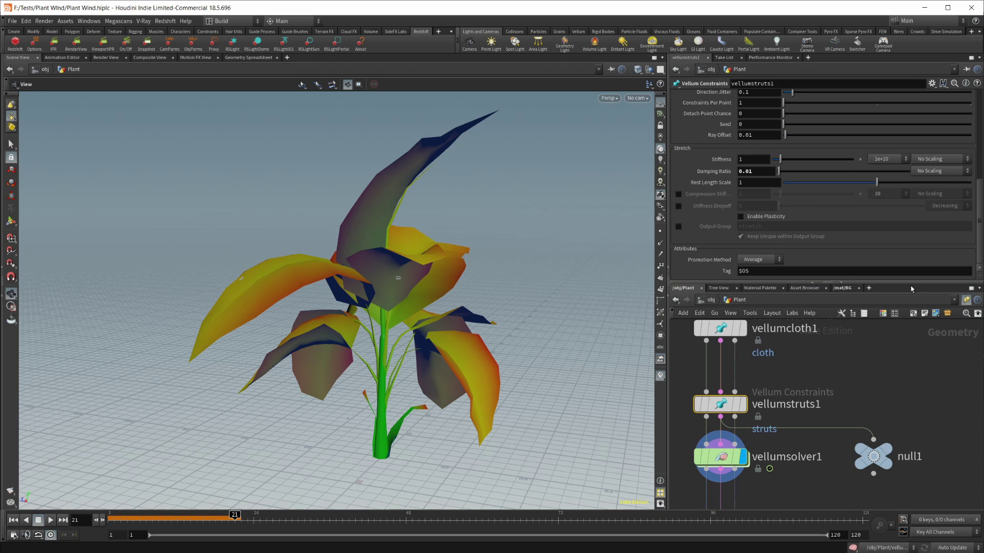
{"action": "left_click", "coordinate": [737, 467]}
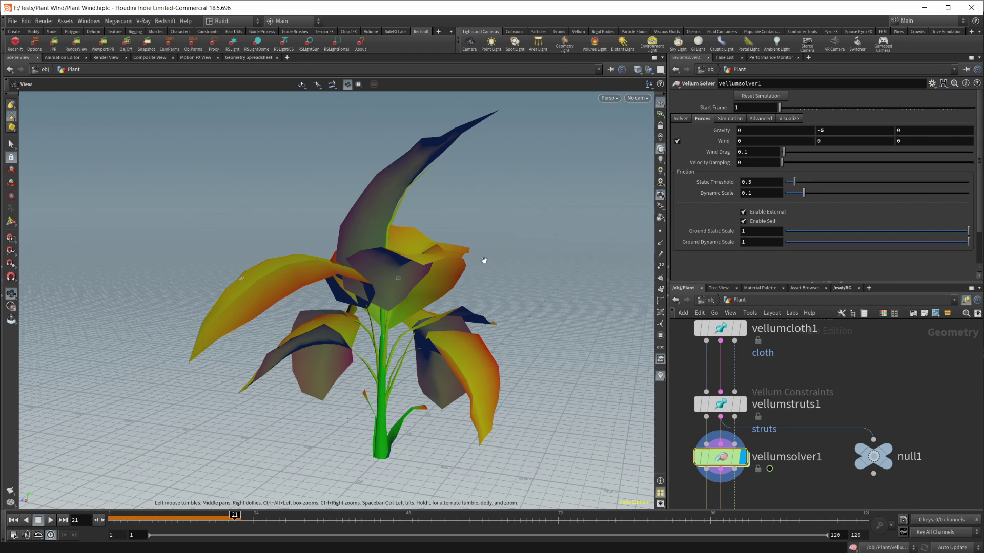
{"action": "left_click", "coordinate": [879, 130]}
{"action": "mouse_move", "coordinate": [697, 168]}
{"action": "scroll", "coordinate": [836, 490], "scroll_direction": "down", "scroll_amount": 1}
- Open the forces network inside vellumsolver1 and show the popwind1 node's wind and noise parameters
{"action": "middle_click_drag", "start_coordinate": [835, 490], "coordinate": [830, 421]}
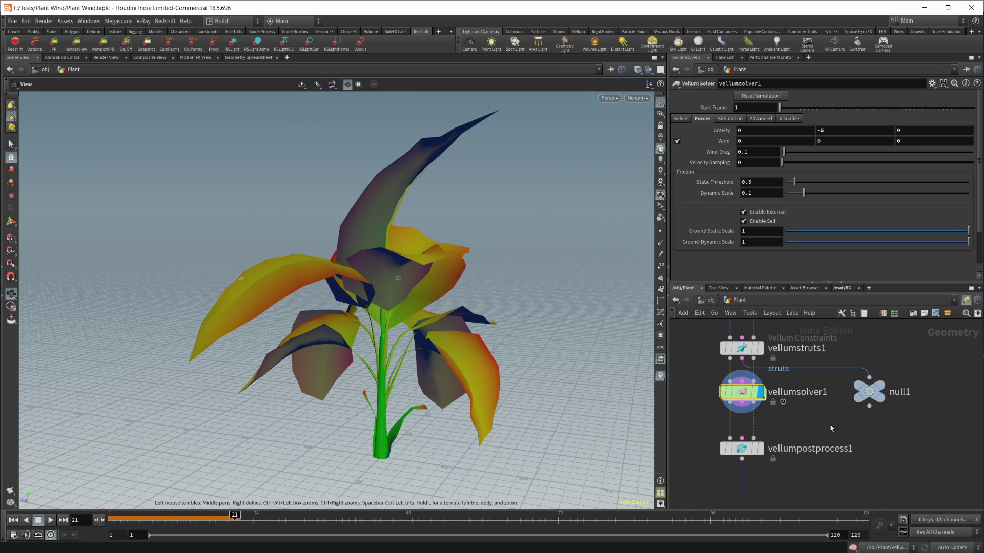
{"action": "left_click", "coordinate": [741, 448]}
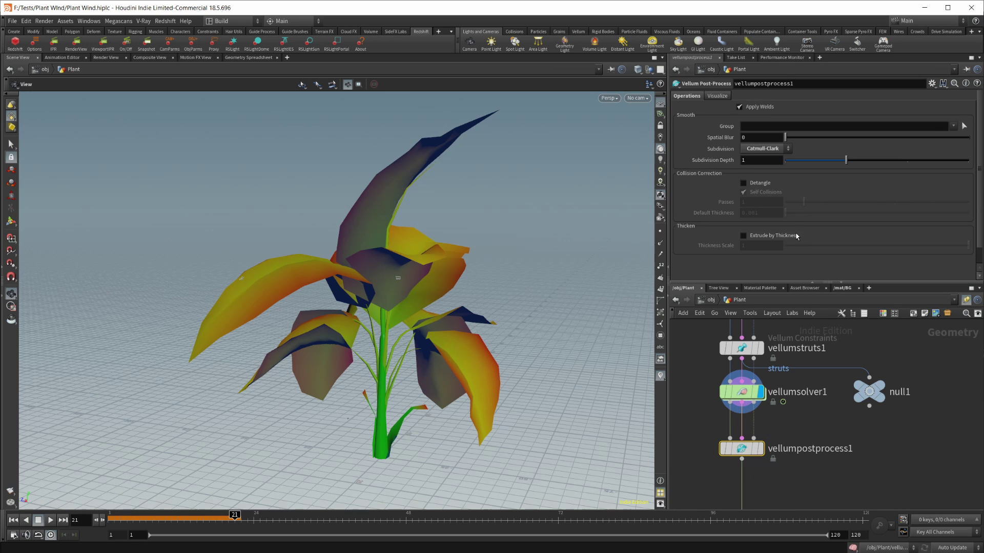
{"action": "left_click", "coordinate": [744, 393]}
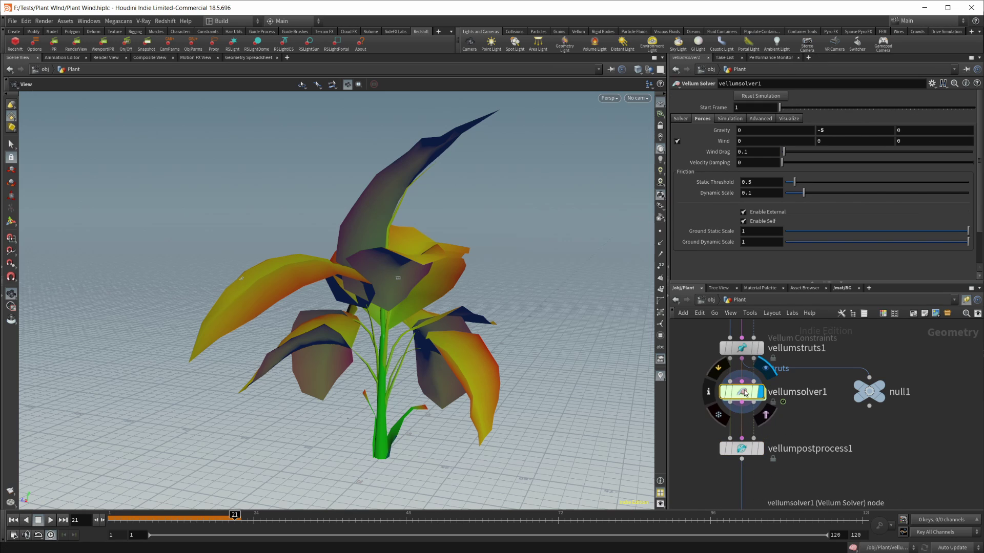
{"action": "double_click", "coordinate": [744, 392]}
{"action": "scroll", "coordinate": [753, 426], "scroll_direction": "up", "scroll_amount": 5}
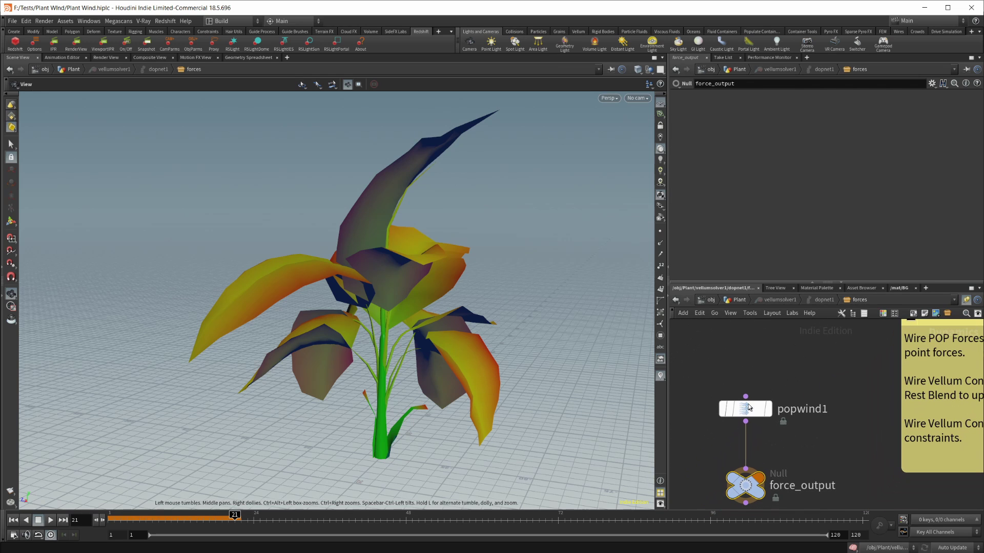
{"action": "left_click", "coordinate": [746, 409]}
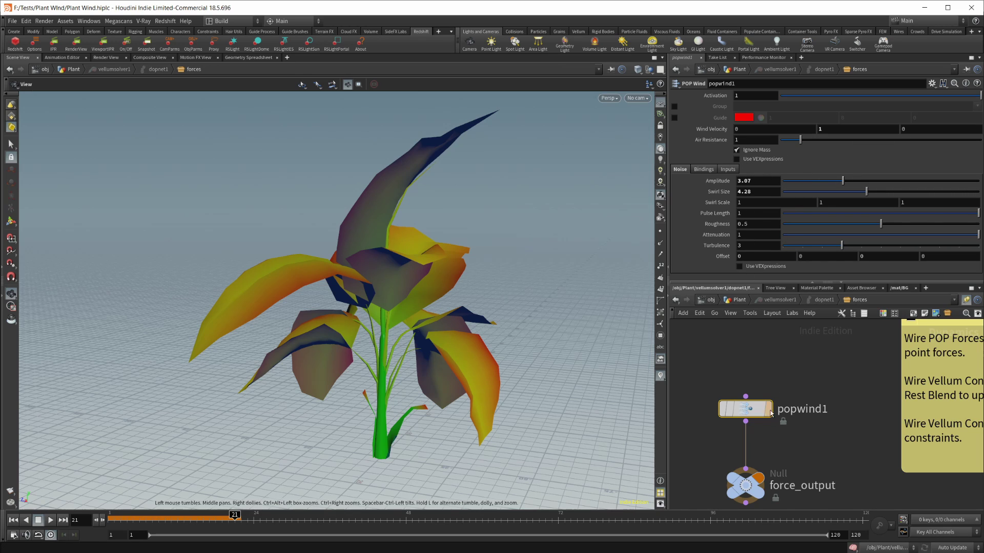
- Return to the Plant network and display the vellumpostprocess1 node's output with its parameters
{"action": "left_click", "coordinate": [740, 300]}
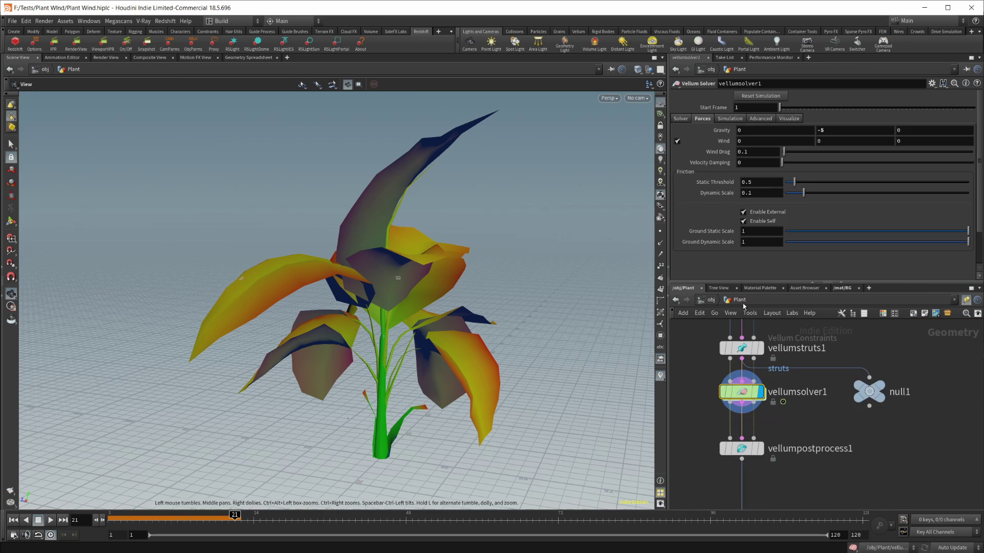
{"action": "middle_click_drag", "start_coordinate": [816, 420], "coordinate": [833, 358]}
{"action": "scroll", "coordinate": [863, 391], "scroll_direction": "up", "scroll_amount": 2}
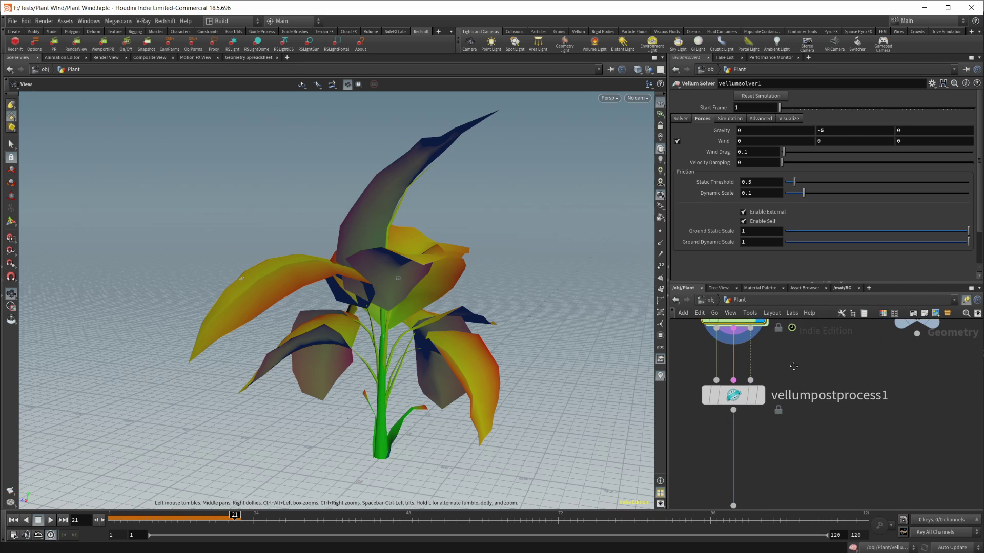
{"action": "middle_click_drag", "start_coordinate": [732, 394], "coordinate": [762, 431]}
{"action": "left_click", "coordinate": [758, 432]}
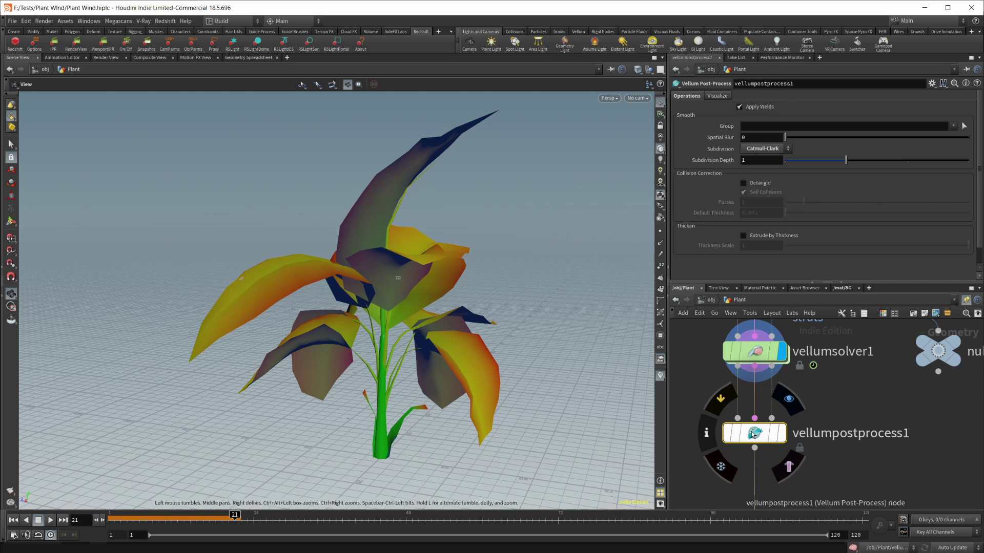
{"action": "left_click", "coordinate": [781, 432]}
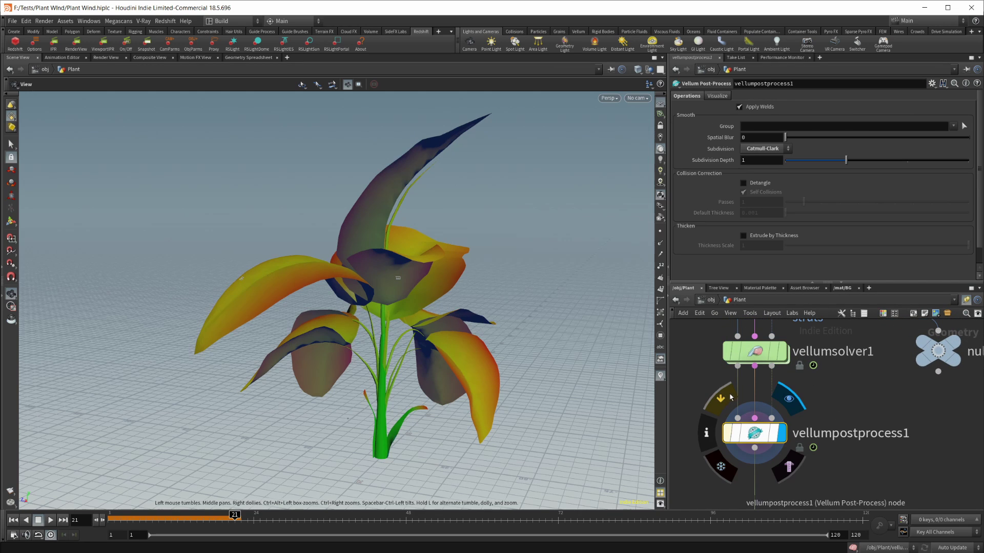
- Compare the shaded plant before and after subdivision by alternating the display between vellumsolver1 and vellumpostprocess1
{"action": "left_click", "coordinate": [782, 351]}
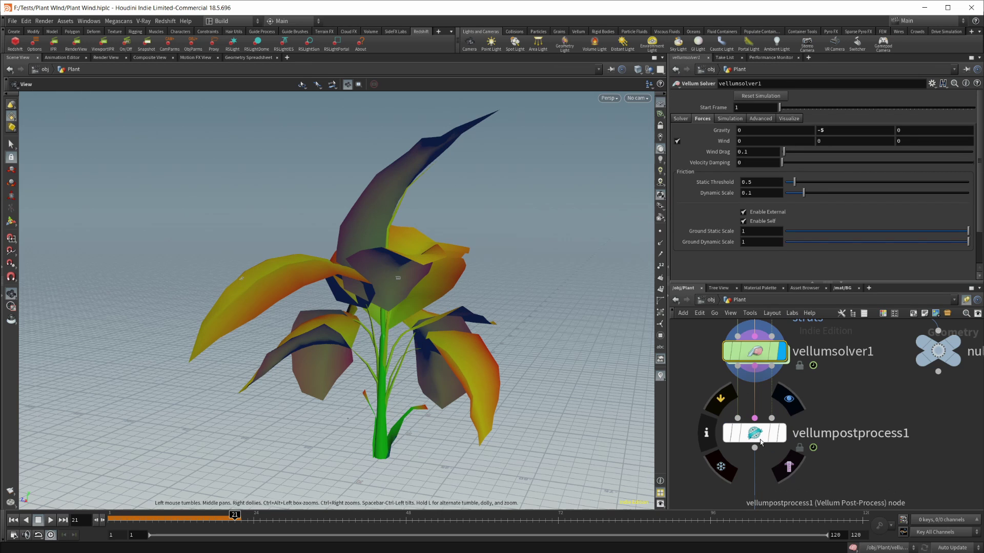
{"action": "left_click", "coordinate": [781, 433]}
{"action": "left_click", "coordinate": [774, 352]}
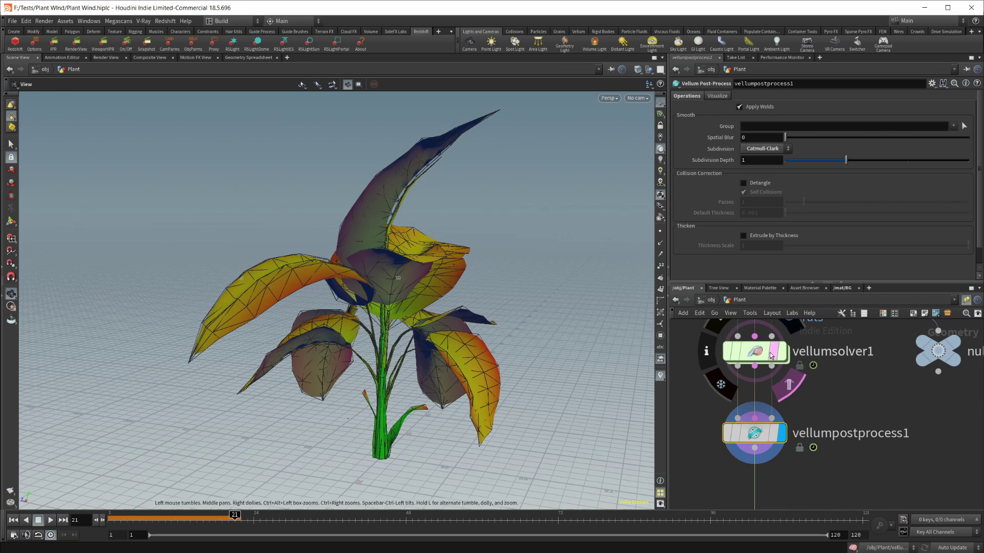
{"action": "left_click", "coordinate": [765, 359]}
{"action": "left_click", "coordinate": [775, 353]}
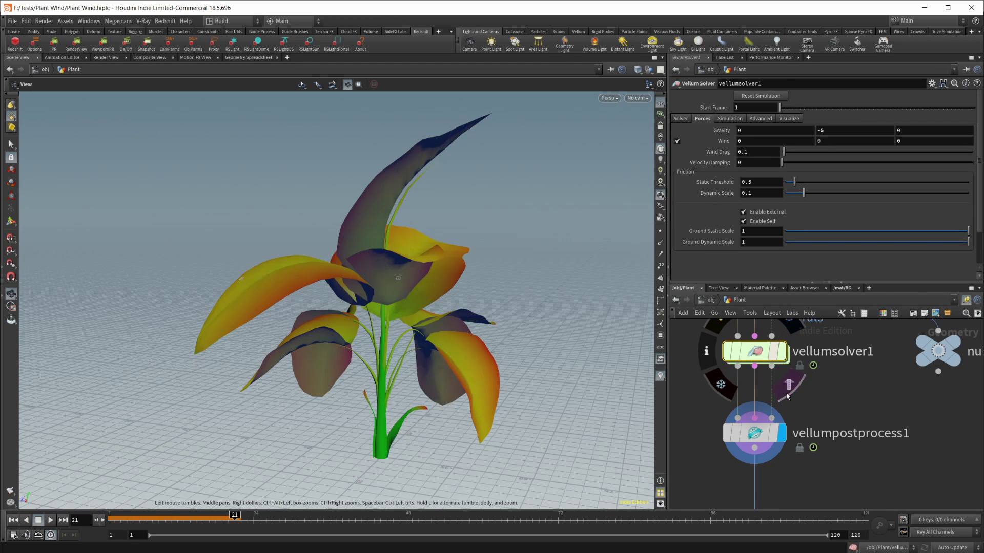
{"action": "left_click", "coordinate": [752, 433]}
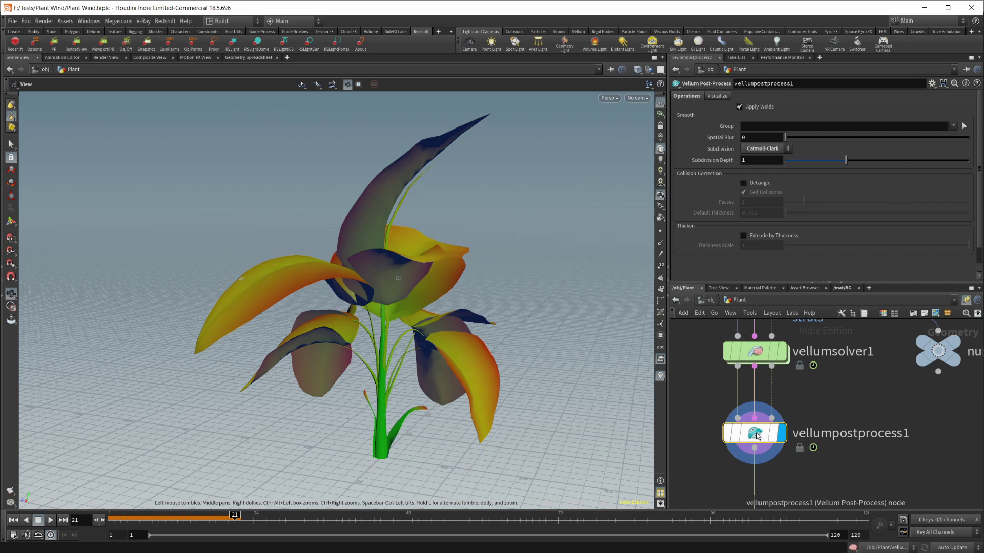
{"action": "left_click", "coordinate": [757, 353]}
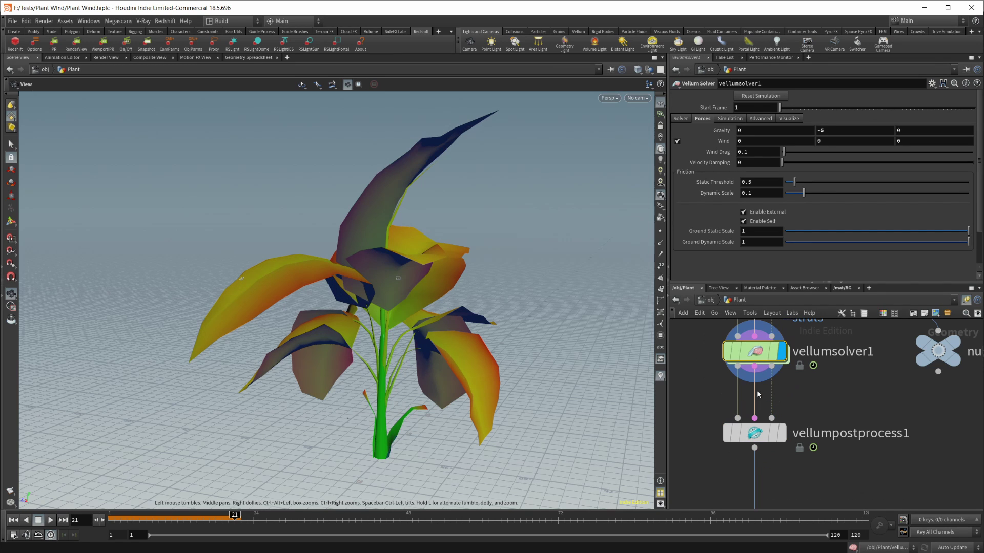
{"action": "left_click", "coordinate": [753, 433]}
- Set the viewport shading to Wireframe and display the vellumsolver1 output to compare its mesh density
{"action": "left_click", "coordinate": [638, 70]}
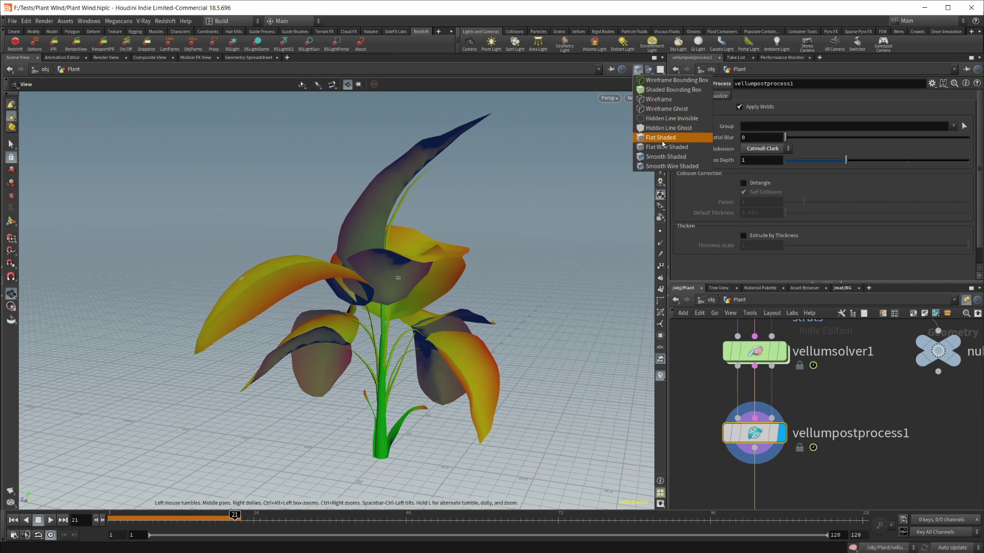
{"action": "left_click", "coordinate": [661, 99]}
{"action": "left_click", "coordinate": [753, 352]}
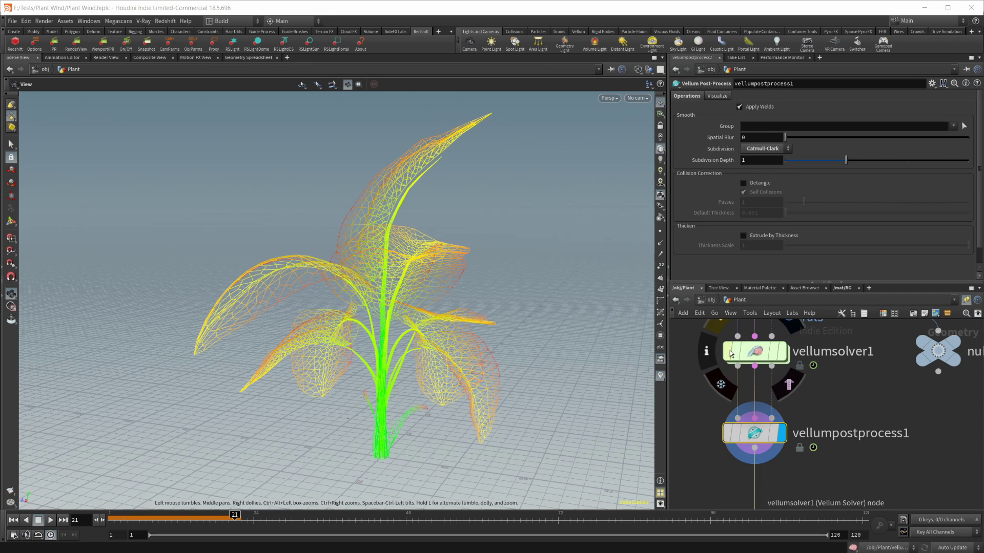
{"action": "left_click", "coordinate": [782, 352]}
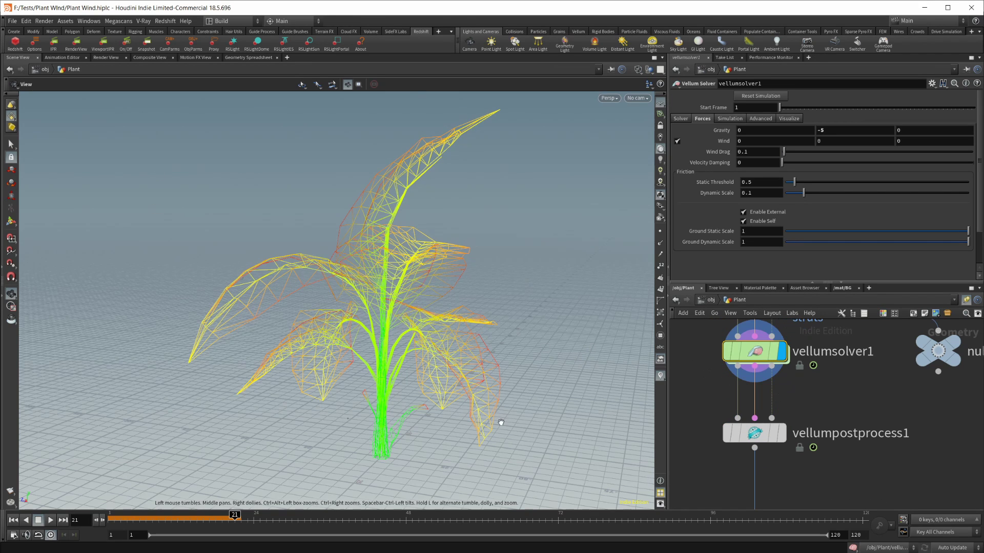
- Display the vellumpostprocess1 output to check its denser wireframe mesh, and set the viewport shading to Smooth Shaded
{"action": "left_click", "coordinate": [755, 433]}
{"action": "left_click", "coordinate": [782, 433]}
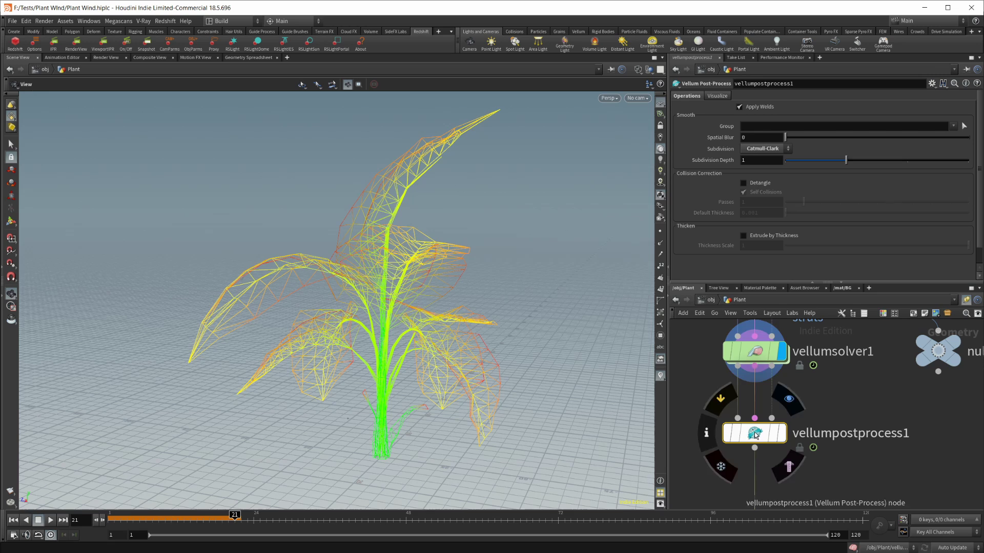
{"action": "left_click", "coordinate": [777, 150]}
{"action": "left_click", "coordinate": [838, 148]}
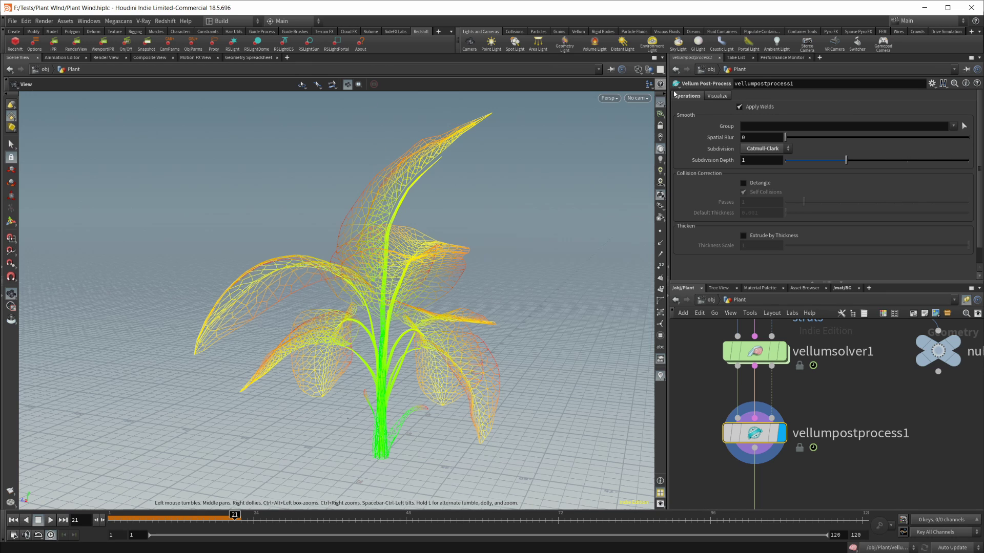
{"action": "left_click", "coordinate": [638, 69]}
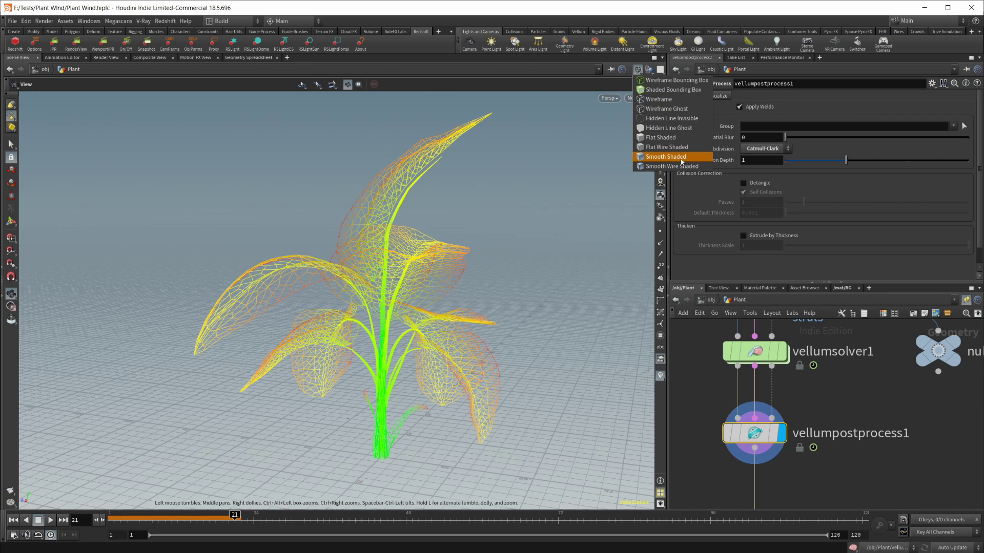
{"action": "left_click", "coordinate": [664, 156]}
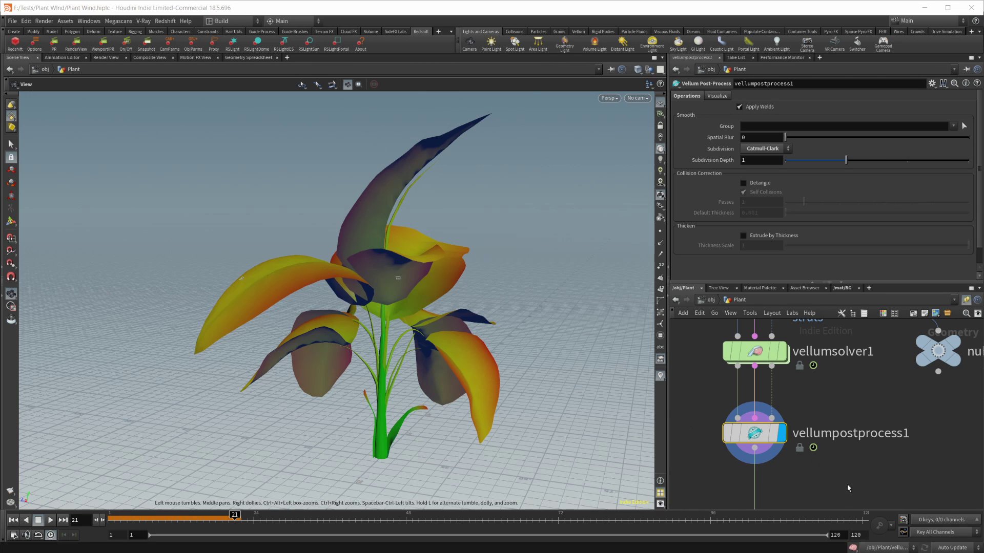
- Display the output of the make_loop1 node below vellumpostprocess1 and show its looping settings
{"action": "middle_click_drag", "start_coordinate": [812, 457], "coordinate": [815, 389]}
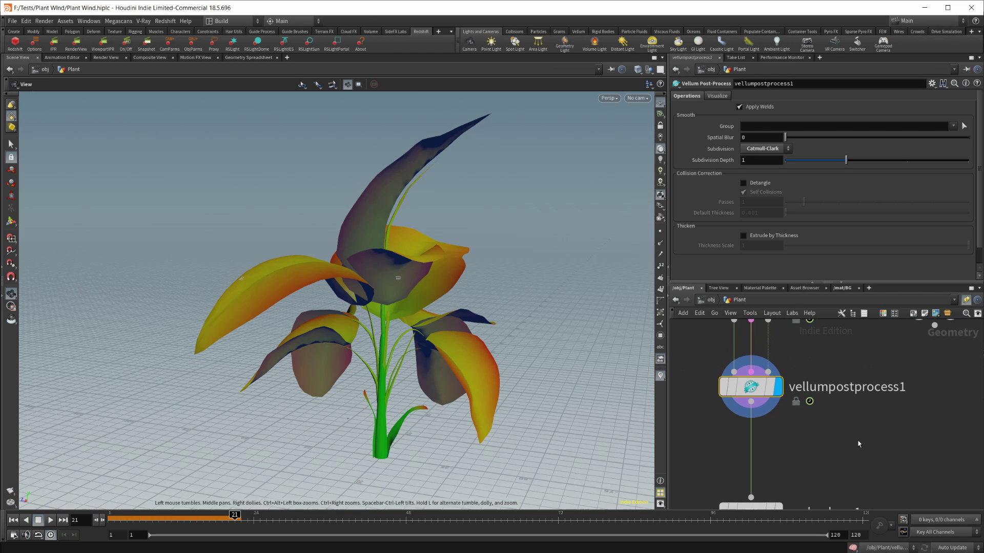
{"action": "scroll", "coordinate": [860, 443], "scroll_direction": "down", "scroll_amount": 3}
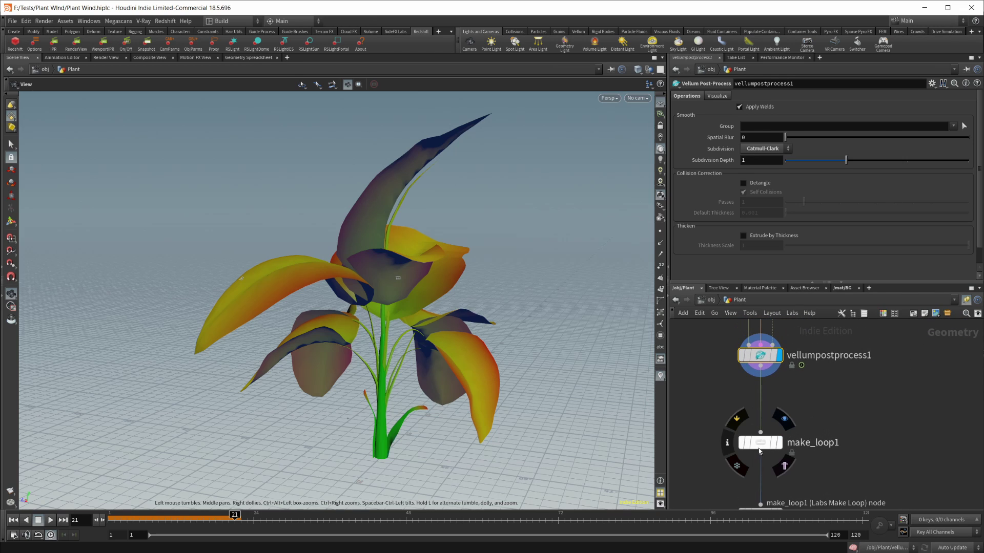
{"action": "left_click", "coordinate": [760, 443]}
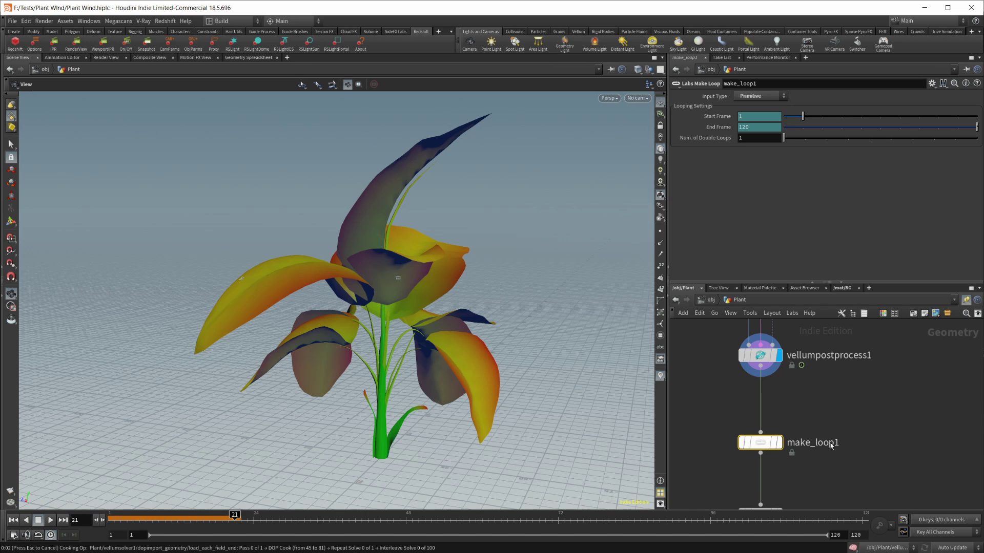
{"action": "left_click", "coordinate": [779, 443]}
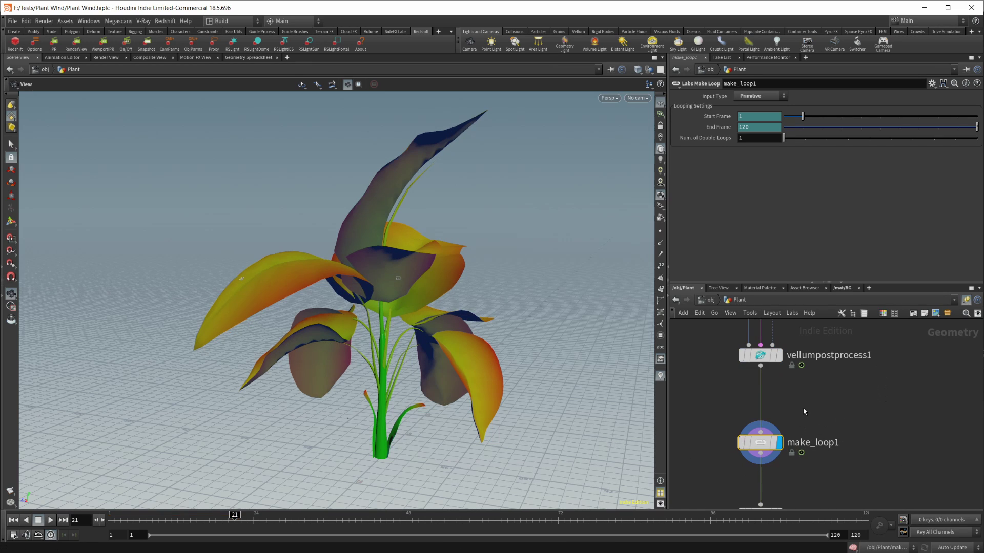
- Look up the Labs Make Loop node by searching the available nodes for "make", without adding another one
{"action": "key", "text": "Tab"}
{"action": "type", "text": "make"}
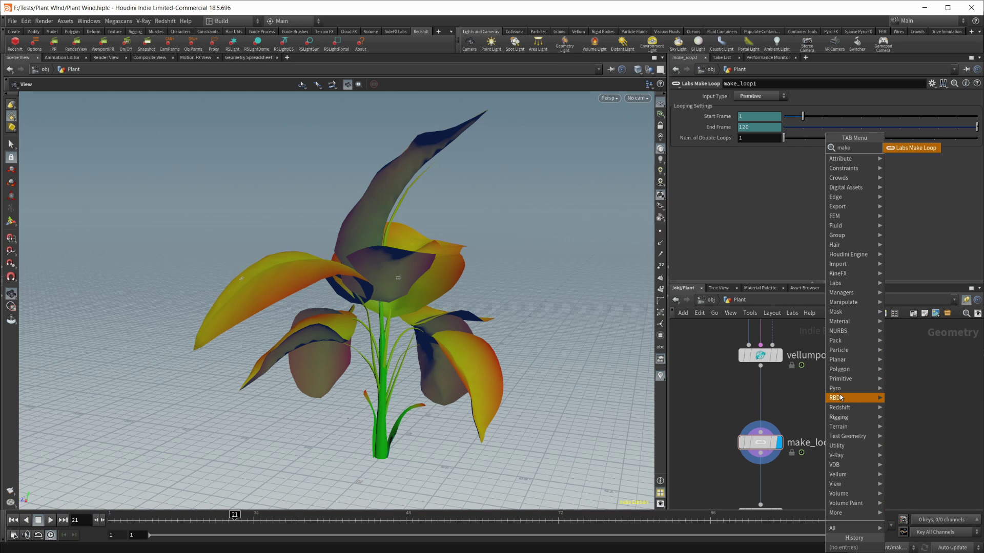
{"action": "left_click", "coordinate": [800, 399]}
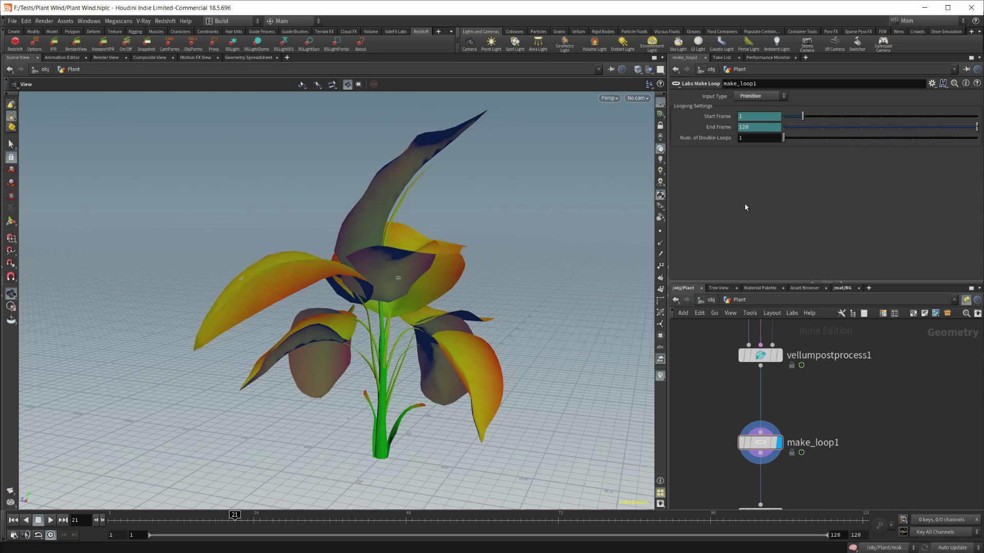
- Keep make_loop1's Input Type at Primitive and play the looped plant animation from the first frame, viewing it from another angle
{"action": "left_click", "coordinate": [761, 96]}
{"action": "left_click", "coordinate": [753, 128]}
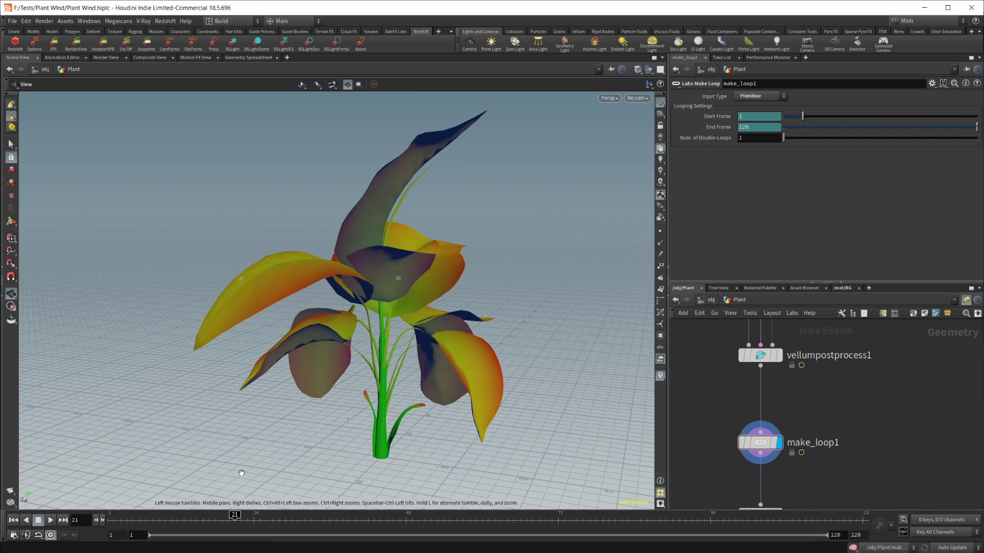
{"action": "left_click", "coordinate": [14, 520]}
{"action": "left_click", "coordinate": [50, 520]}
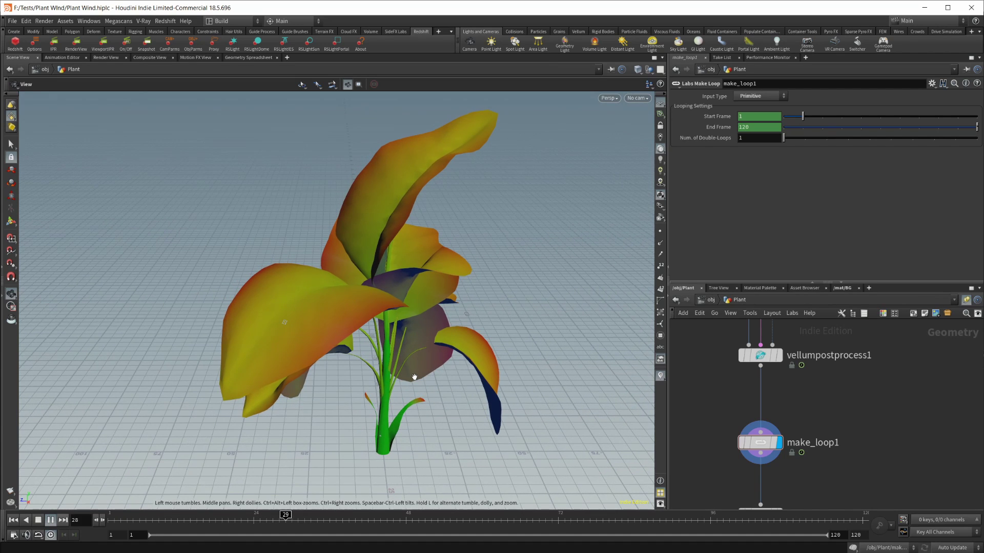
{"action": "left_click_drag", "start_coordinate": [405, 378], "coordinate": [409, 393]}
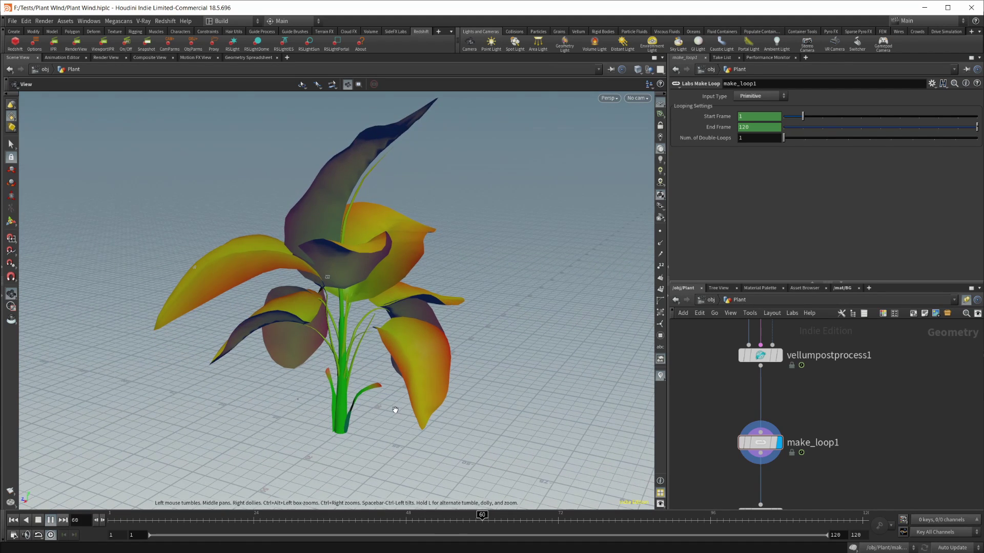
- Display the transform1 node's scaled-down plant and show its transform parameters
{"action": "scroll", "coordinate": [835, 430], "scroll_direction": "down", "scroll_amount": 4}
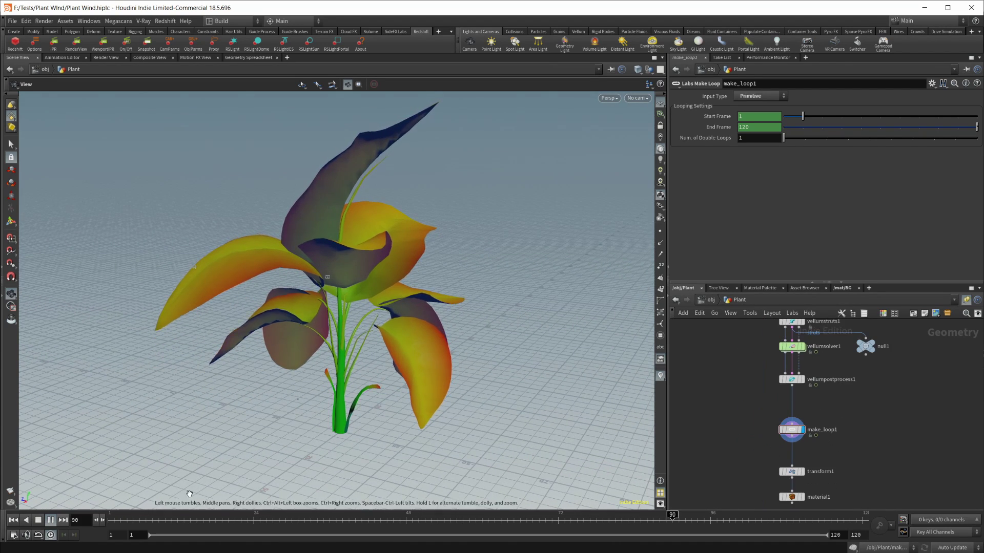
{"action": "middle_click_drag", "start_coordinate": [861, 447], "coordinate": [854, 418]}
{"action": "scroll", "coordinate": [855, 417], "scroll_direction": "up", "scroll_amount": 3}
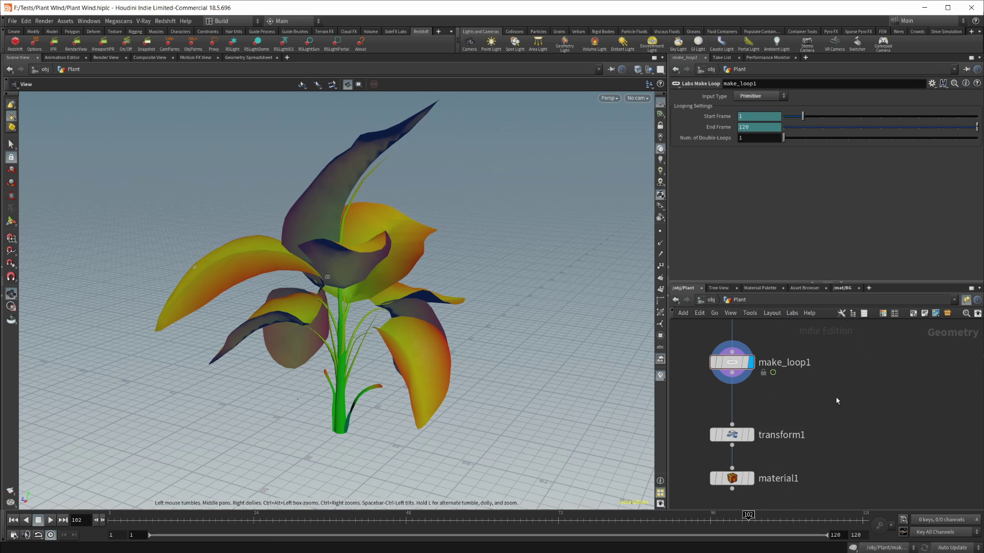
{"action": "left_click", "coordinate": [732, 435]}
{"action": "key", "text": "r"}
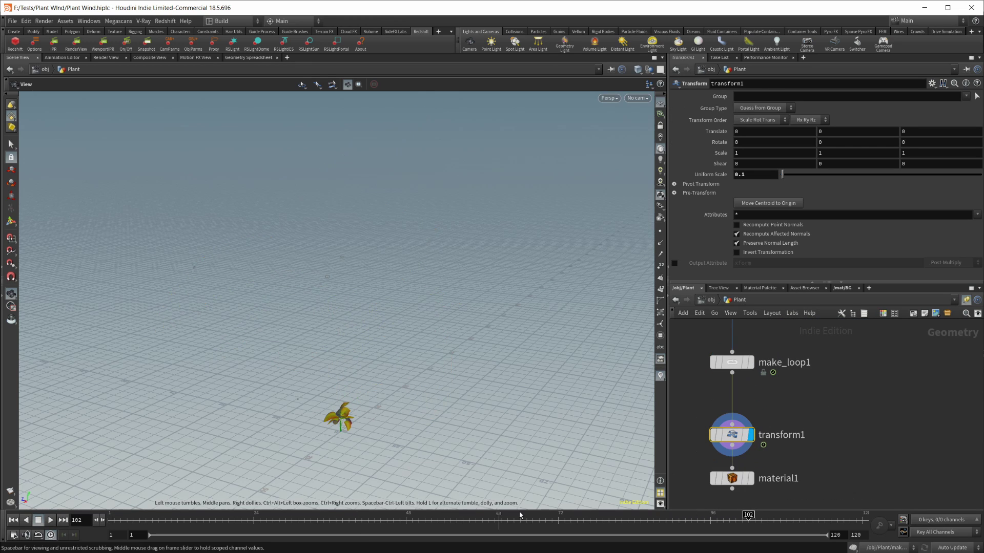
- Display the material1 node's output with its parameters and inspect the small plant up close
{"action": "left_click", "coordinate": [732, 478]}
{"action": "key", "text": "r"}
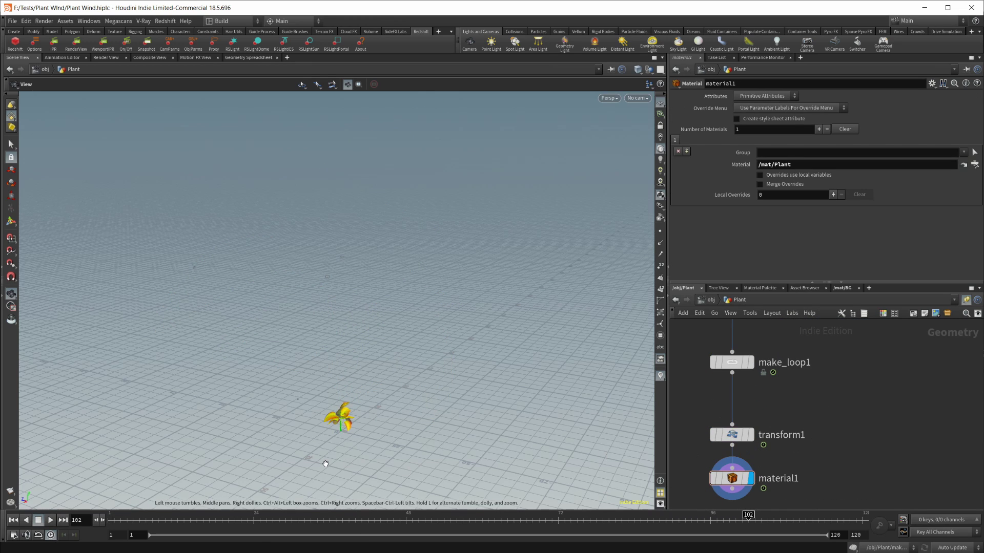
{"action": "left_click_drag", "start_coordinate": [325, 462], "coordinate": [359, 358]}
{"action": "scroll", "coordinate": [485, 347], "scroll_direction": "up", "scroll_amount": 4}
{"action": "mouse_move", "coordinate": [441, 366]}
{"action": "left_mouse_down"}
{"action": "mouse_move", "coordinate": [630, 398]}
{"action": "mouse_move", "coordinate": [423, 362]}
{"action": "left_mouse_up"}
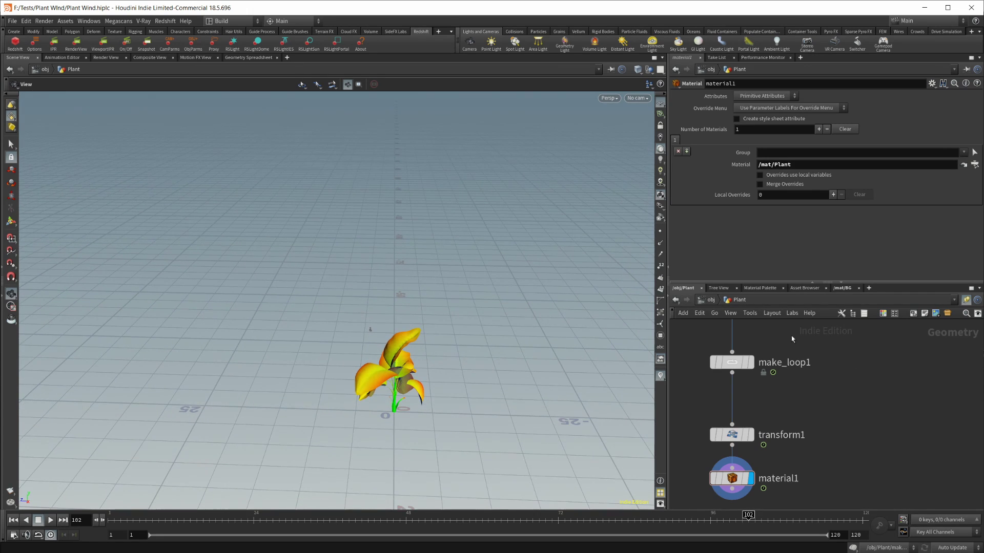
- Show the whole Plant network and select its nodes from the plant import down to vellumpostprocess1
{"action": "key", "text": "h"}
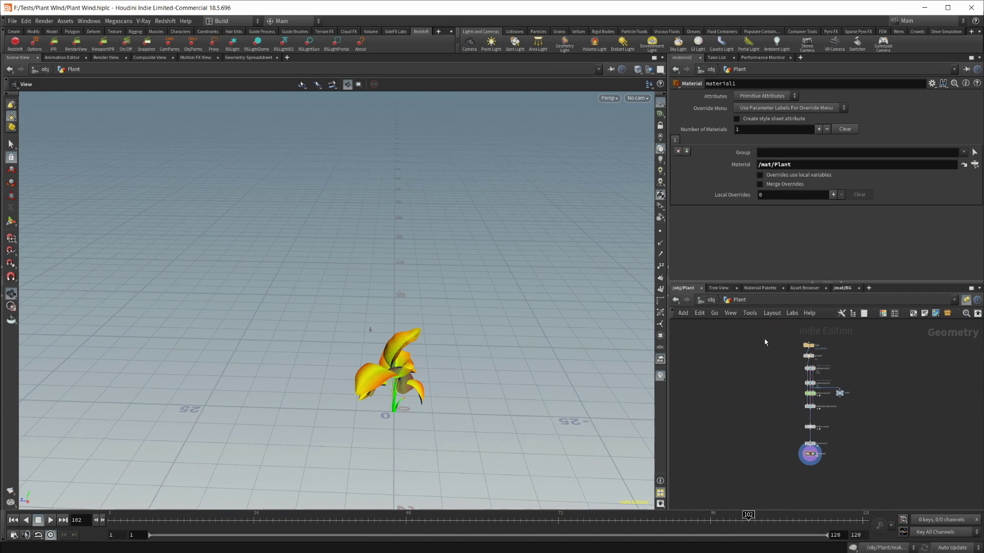
{"action": "left_click_drag", "start_coordinate": [769, 330], "coordinate": [830, 416]}
{"action": "scroll", "coordinate": [859, 403], "scroll_direction": "up", "scroll_amount": 2}
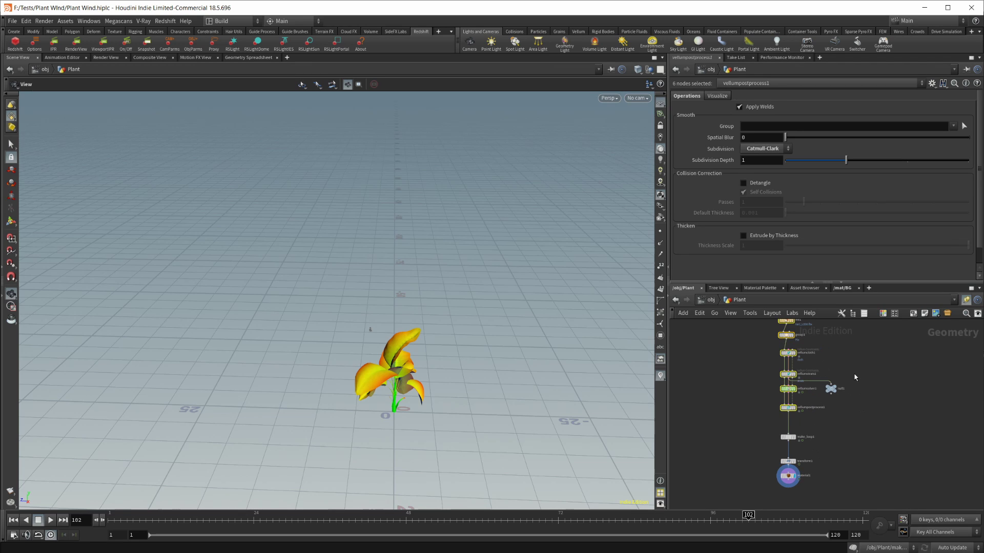
{"action": "scroll", "coordinate": [840, 391], "scroll_direction": "up", "scroll_amount": 3}
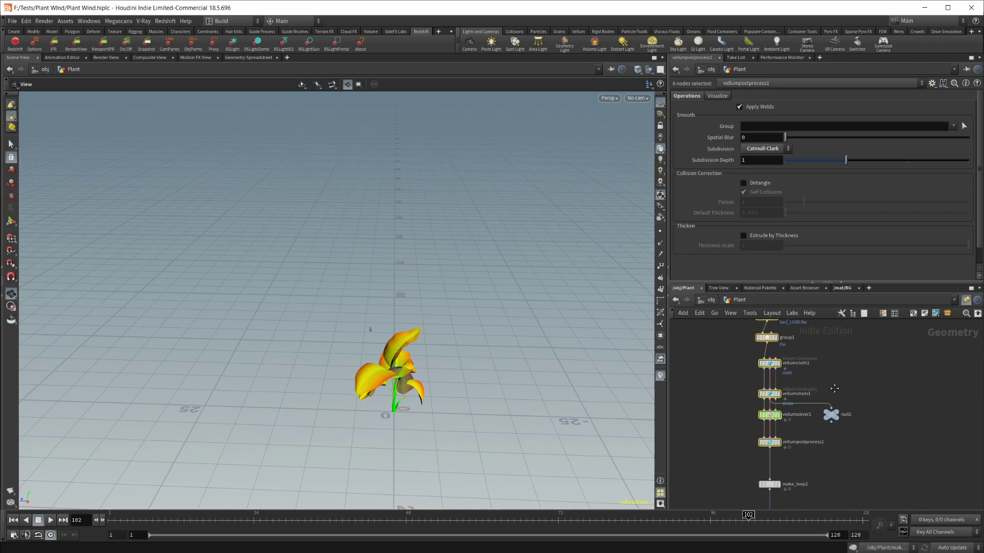
- Point out the vellumpostprocess1 node by selecting it alone, and select vellumcloth1, vellumstruts1 and vellumsolver1 together
{"action": "left_click", "coordinate": [695, 350]}
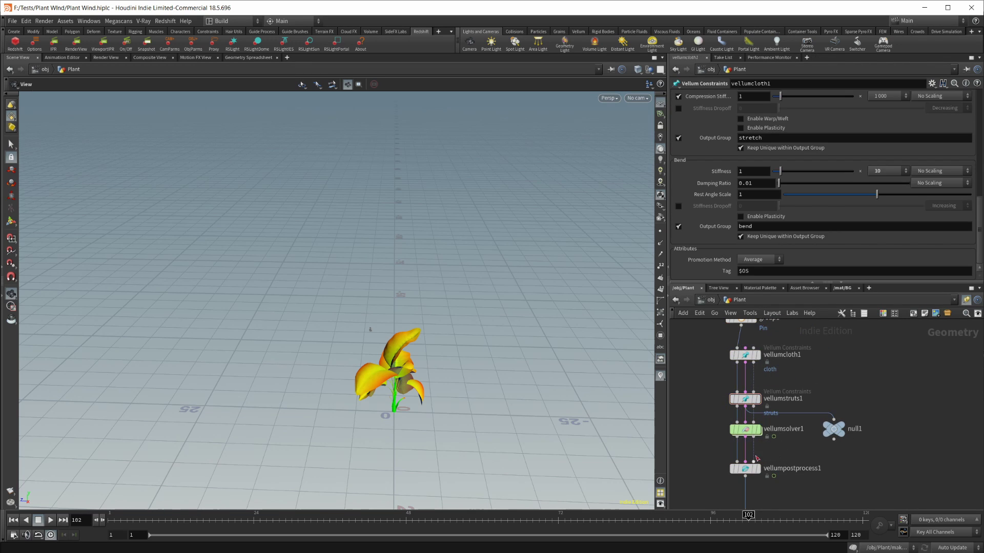
{"action": "left_click_drag", "start_coordinate": [711, 454], "coordinate": [794, 496]}
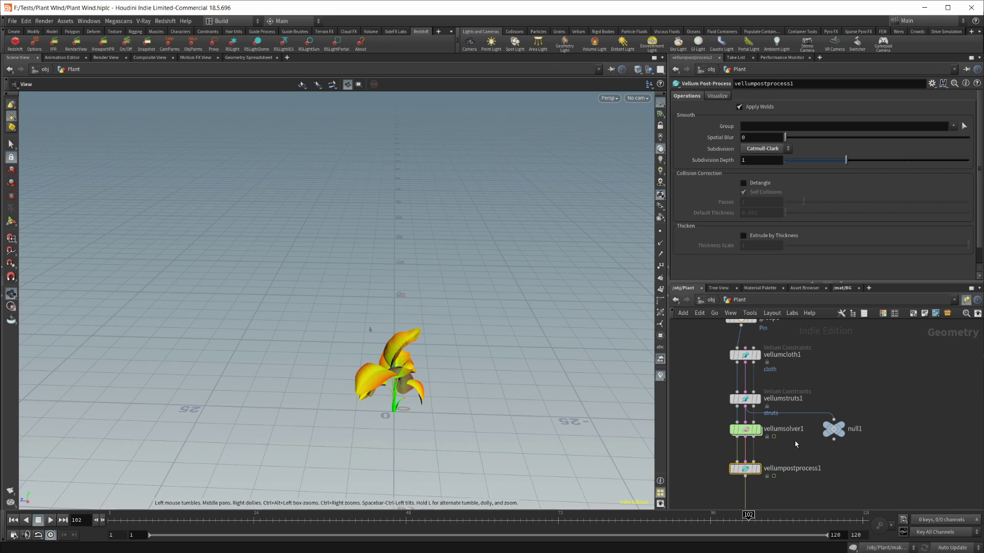
{"action": "middle_click_drag", "start_coordinate": [707, 389], "coordinate": [721, 417]}
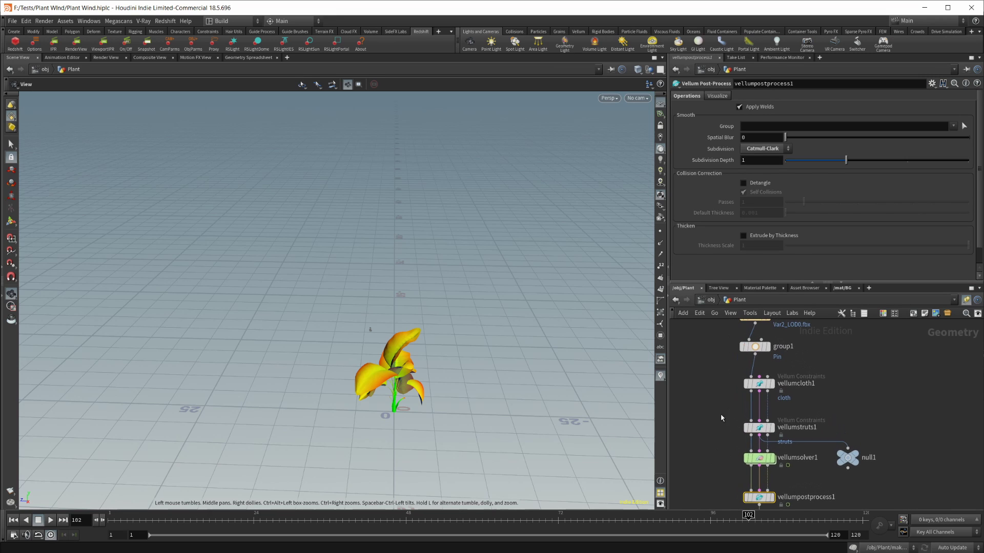
{"action": "left_click_drag", "start_coordinate": [719, 380], "coordinate": [797, 460]}
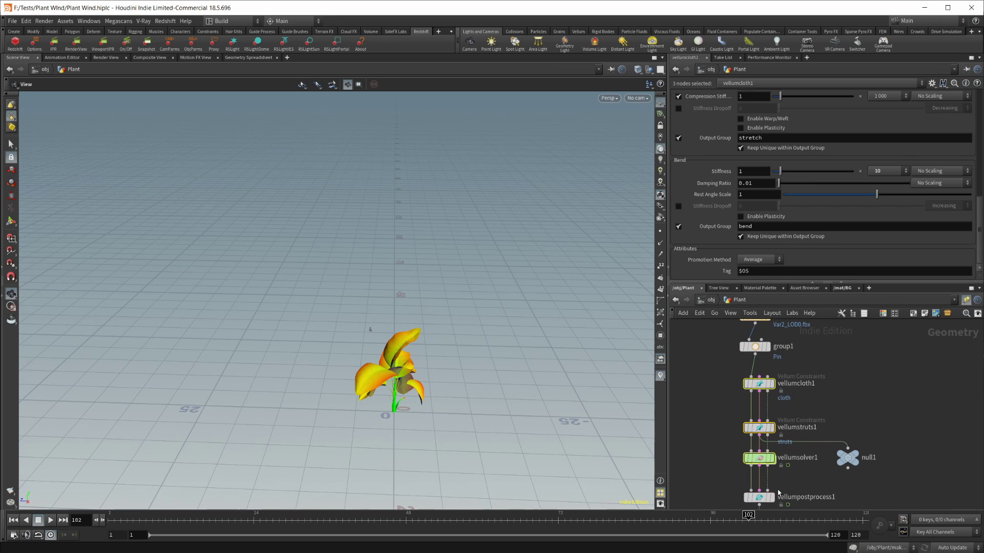
- Review the popwind1 settings inside vellumsolver1, return to the Plant network and reselect vellumcloth1, vellumstruts1 and vellumsolver1
{"action": "double_click", "coordinate": [764, 457]}
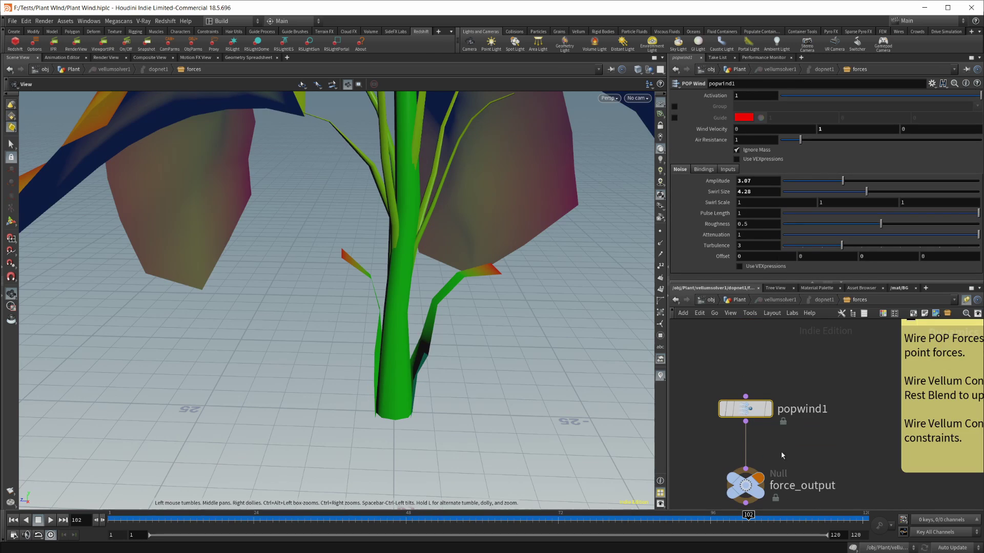
{"action": "left_click", "coordinate": [748, 300]}
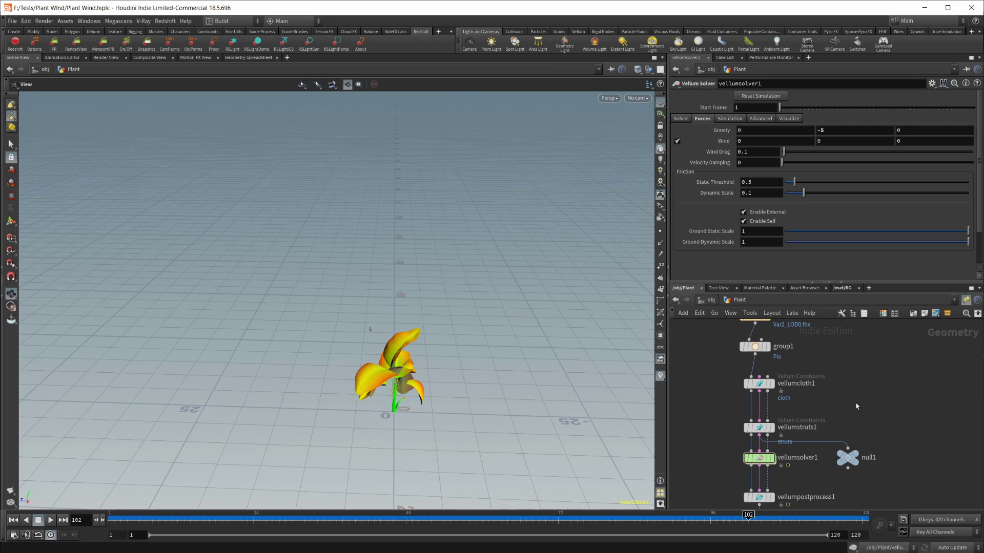
{"action": "left_click_drag", "start_coordinate": [698, 374], "coordinate": [813, 466]}
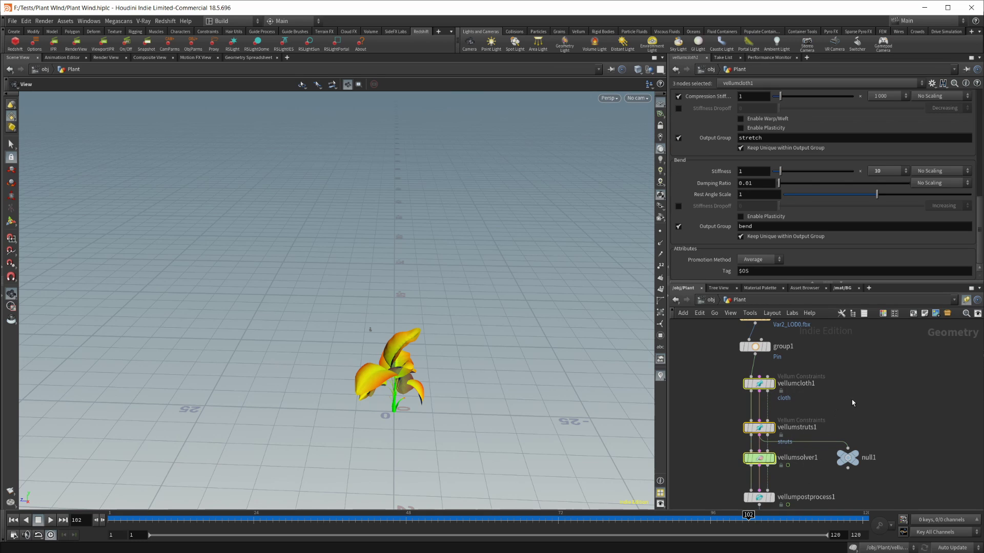